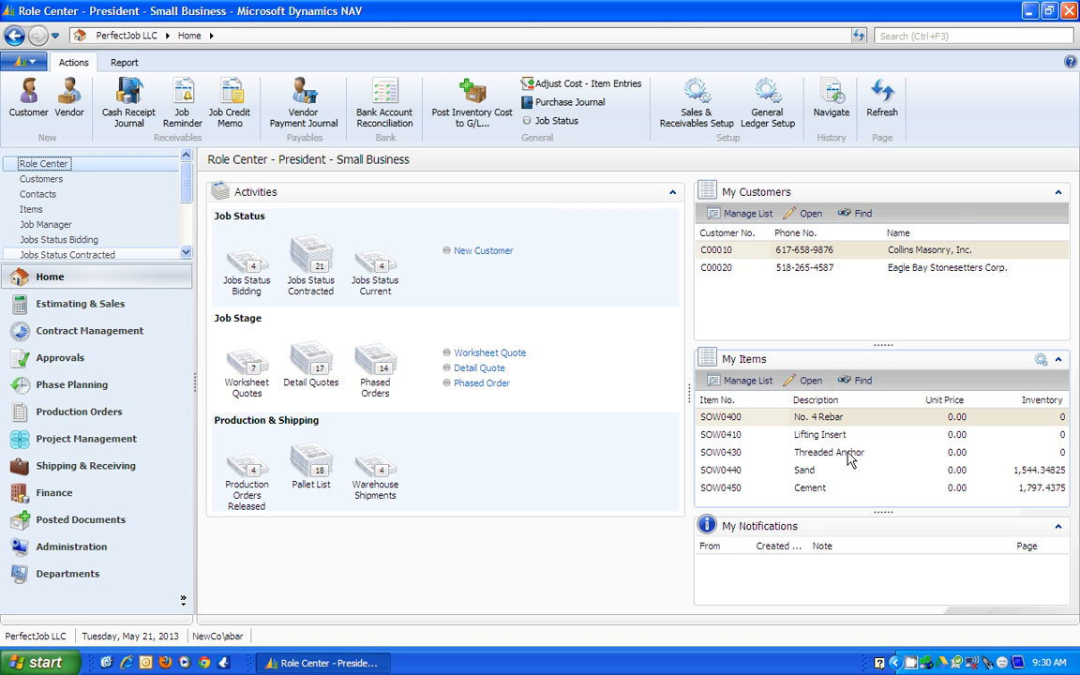
Step: Open the phase 1 phased order of the Graham Center job from Phase Planning and release its contract
{"action": "left_click", "coordinate": [70, 394]}
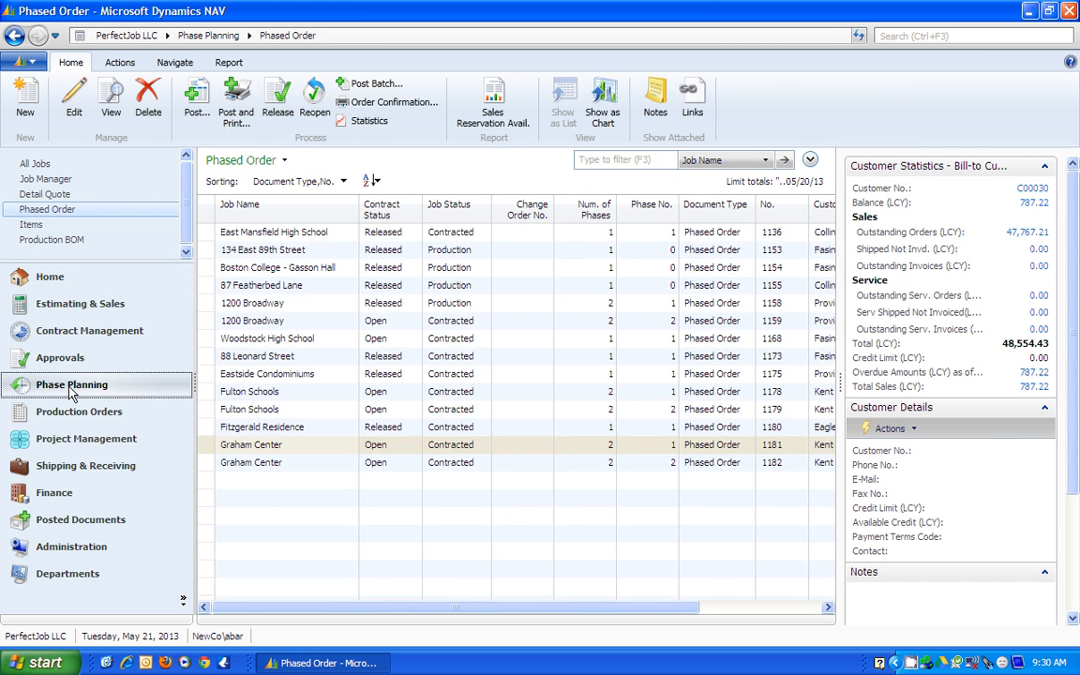
{"action": "left_click", "coordinate": [333, 451]}
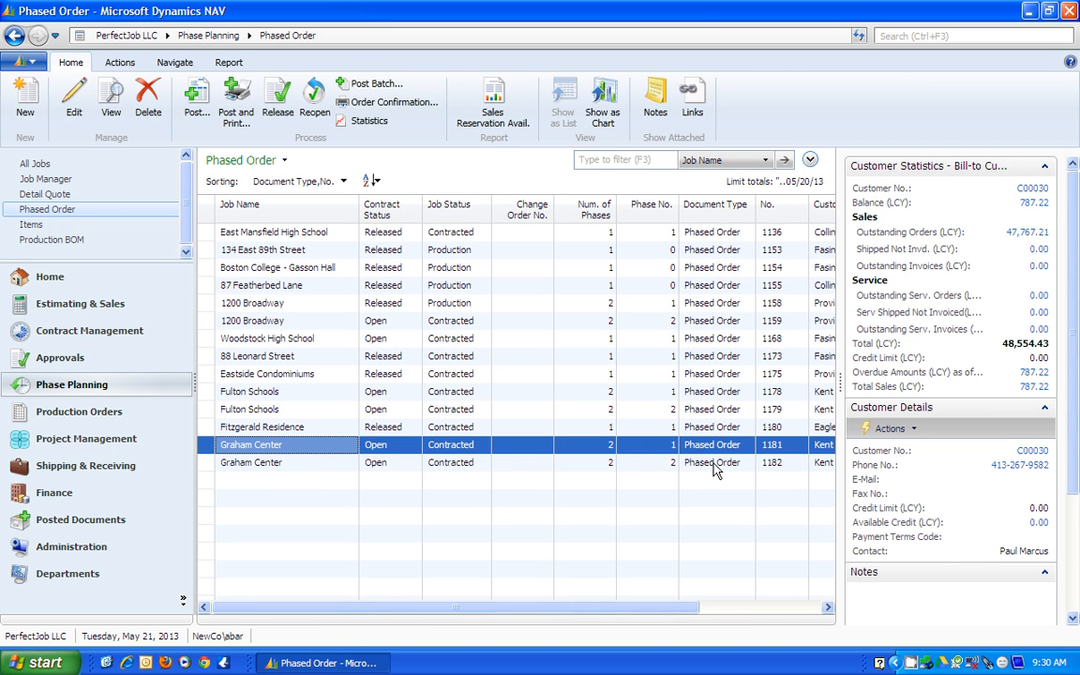
{"action": "left_click", "coordinate": [596, 465]}
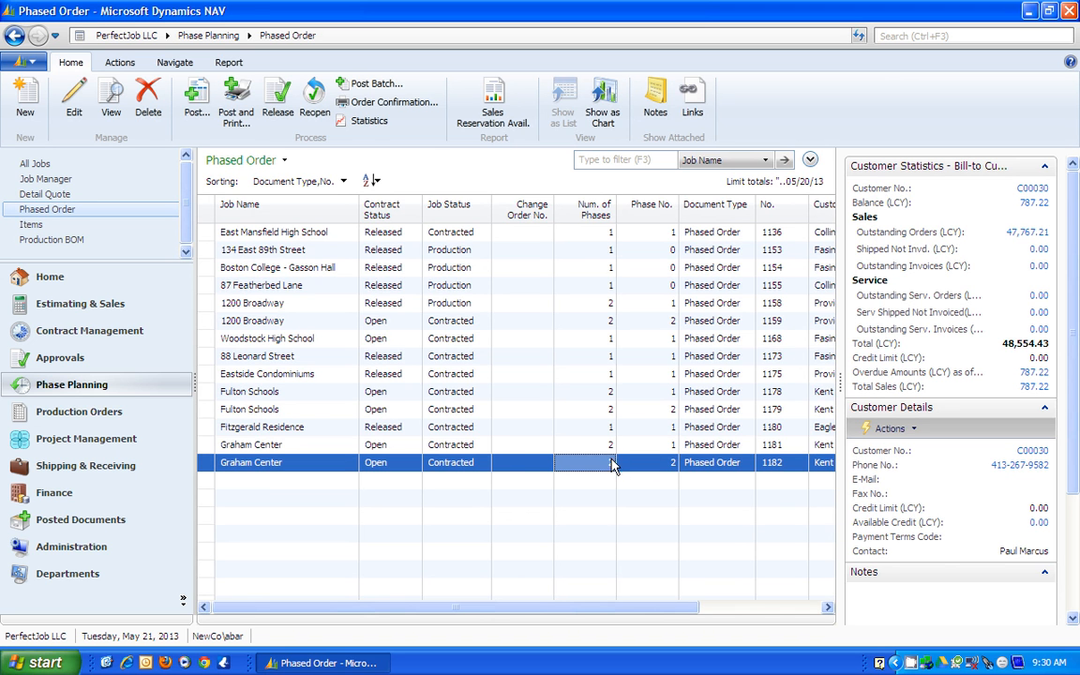
{"action": "left_click", "coordinate": [478, 446]}
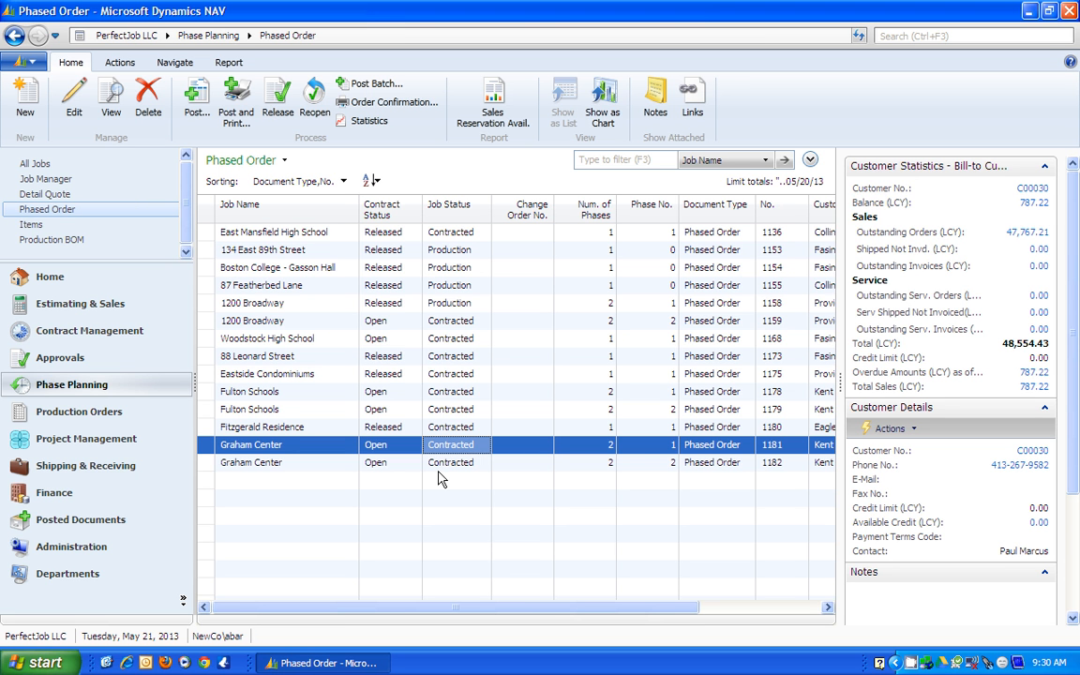
{"action": "left_click", "coordinate": [645, 448]}
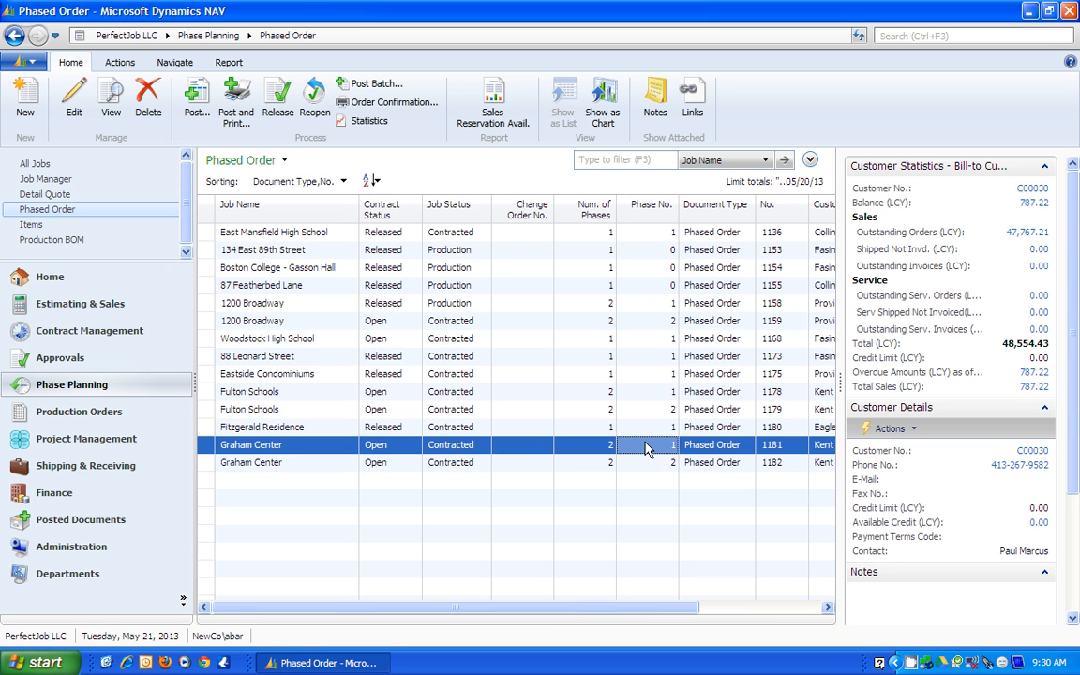
{"action": "double_click", "coordinate": [645, 449]}
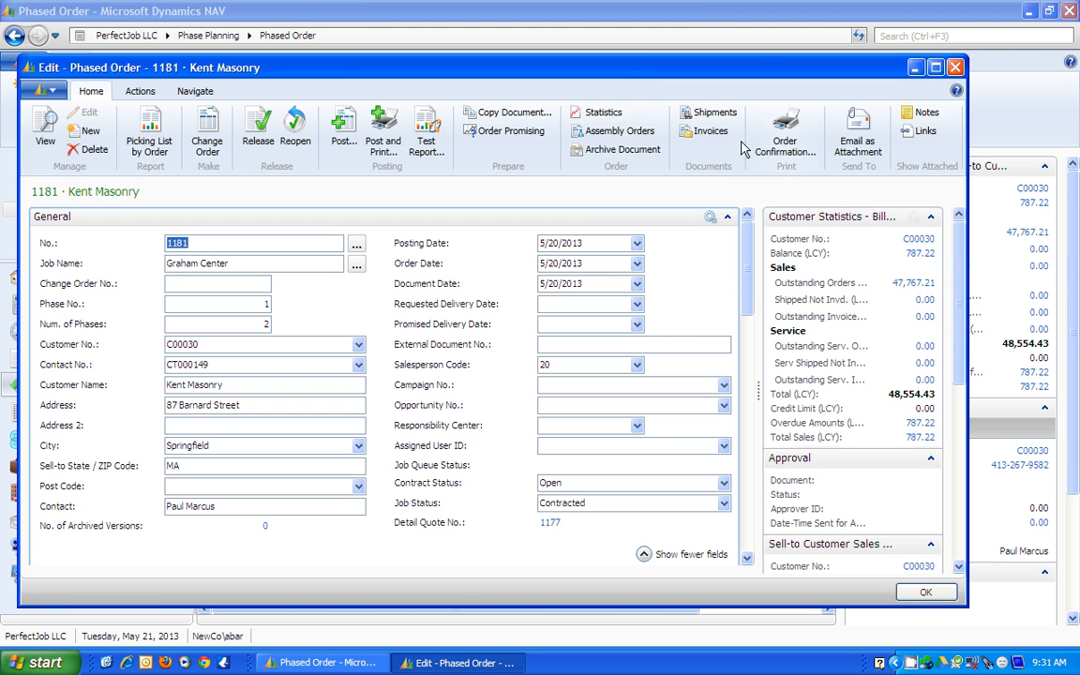
{"action": "left_click", "coordinate": [259, 134]}
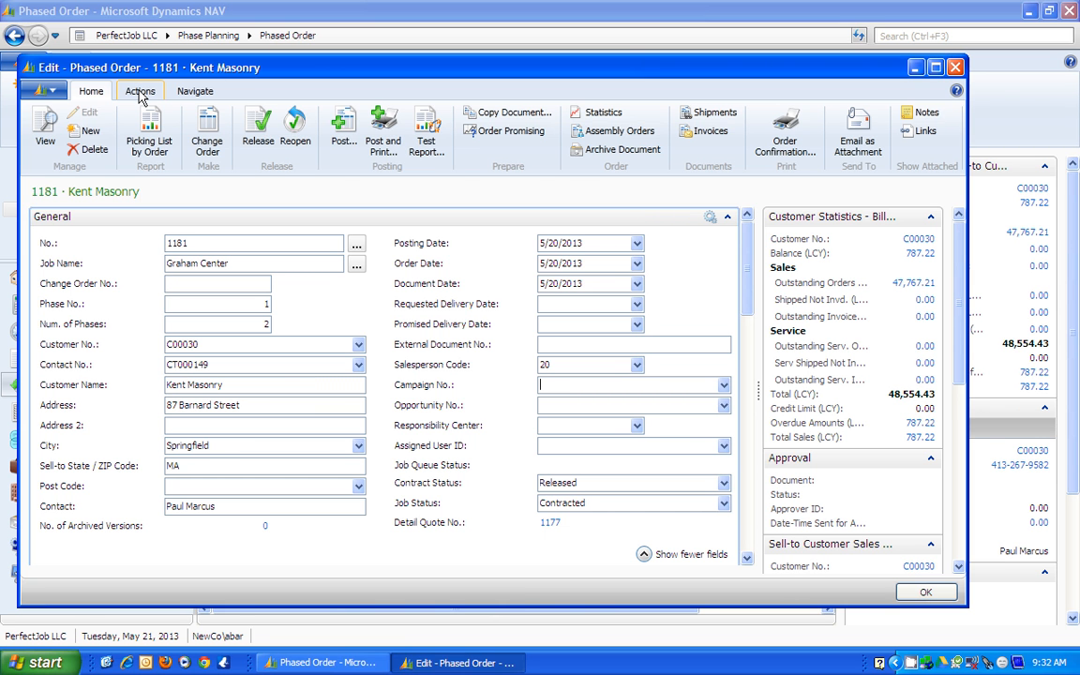
Step: Create a production order from the phased order's sales order planning, with status Released and order type Project Order, and close the order
{"action": "left_click", "coordinate": [141, 94]}
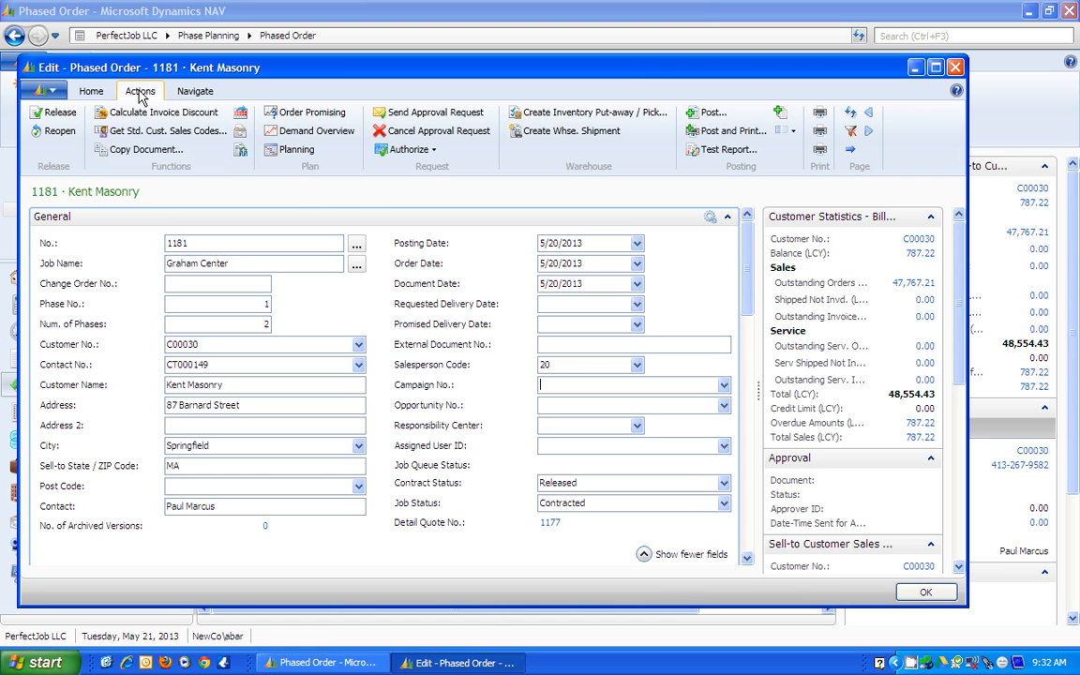
{"action": "left_click", "coordinate": [293, 152]}
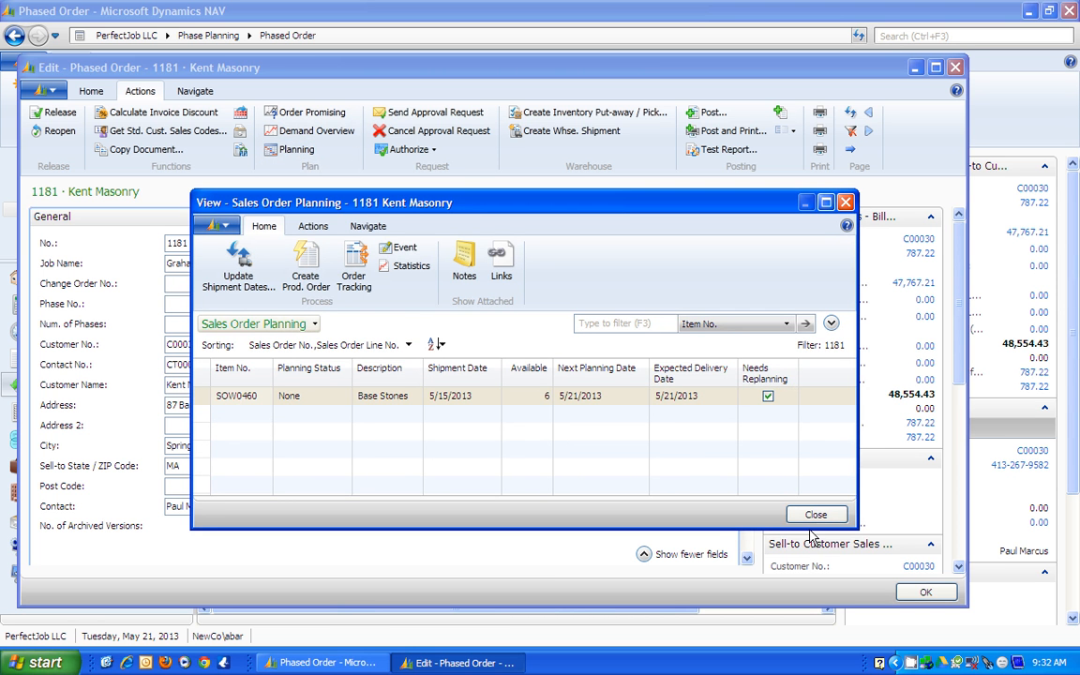
{"action": "left_click", "coordinate": [319, 274]}
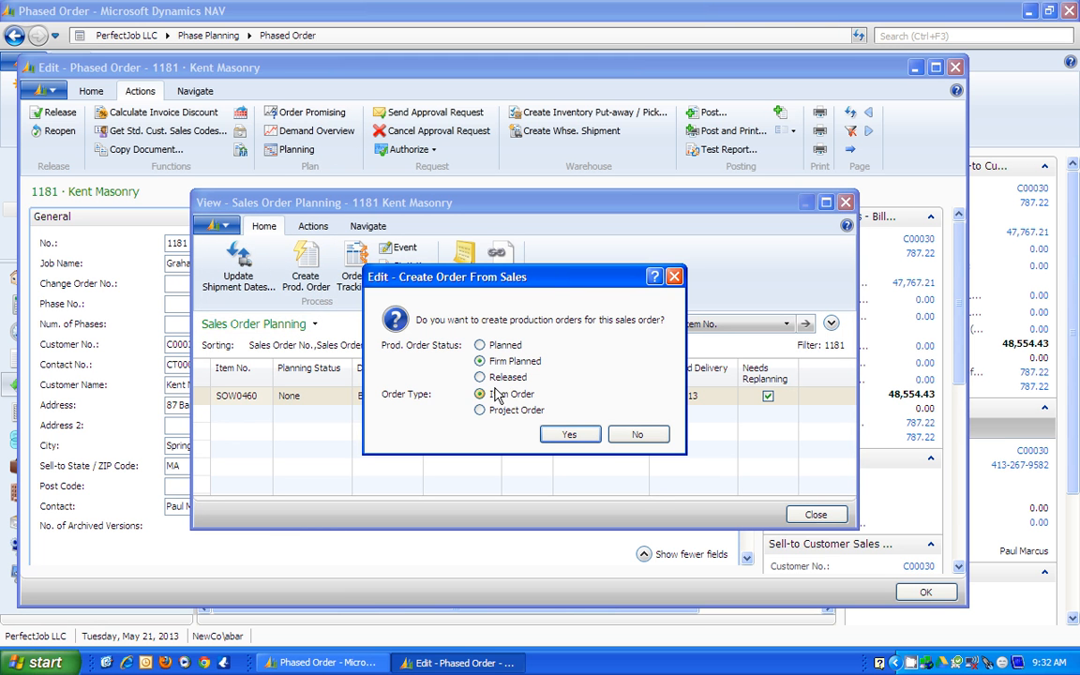
{"action": "left_click", "coordinate": [507, 380]}
{"action": "left_click", "coordinate": [513, 413]}
{"action": "left_click", "coordinate": [571, 435]}
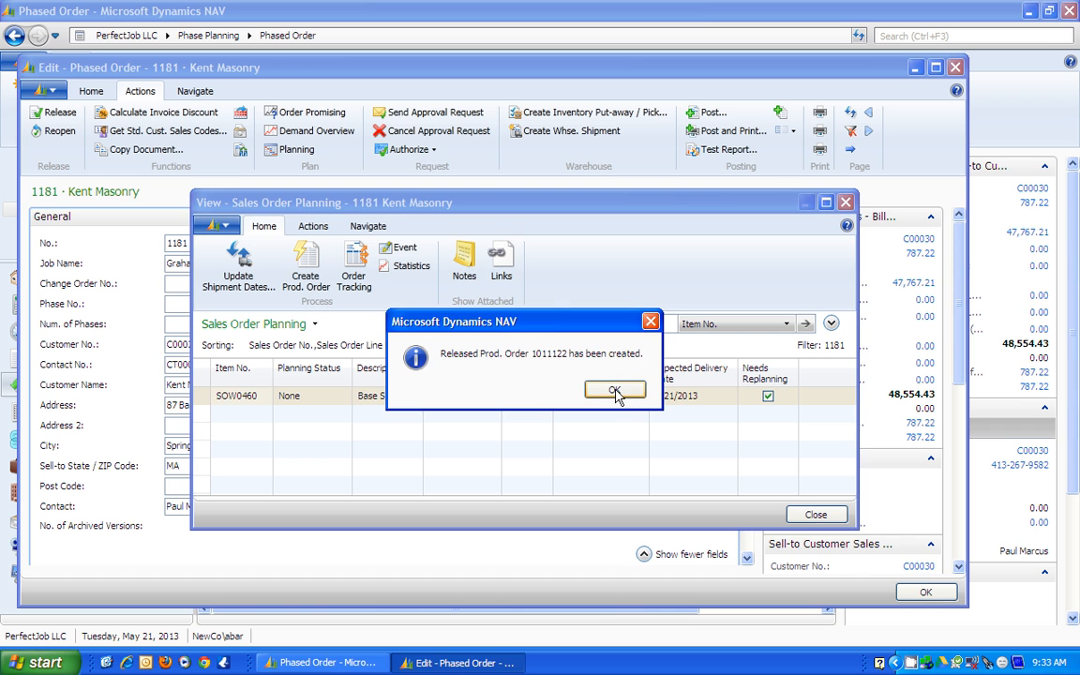
{"action": "left_click", "coordinate": [614, 390]}
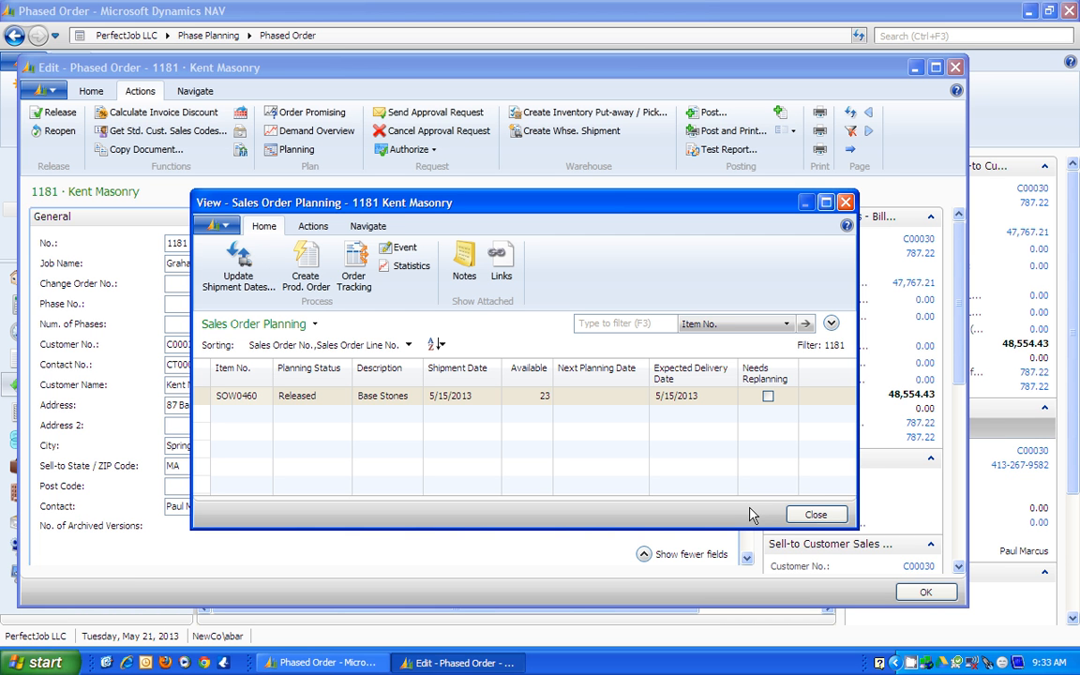
{"action": "left_click", "coordinate": [817, 515]}
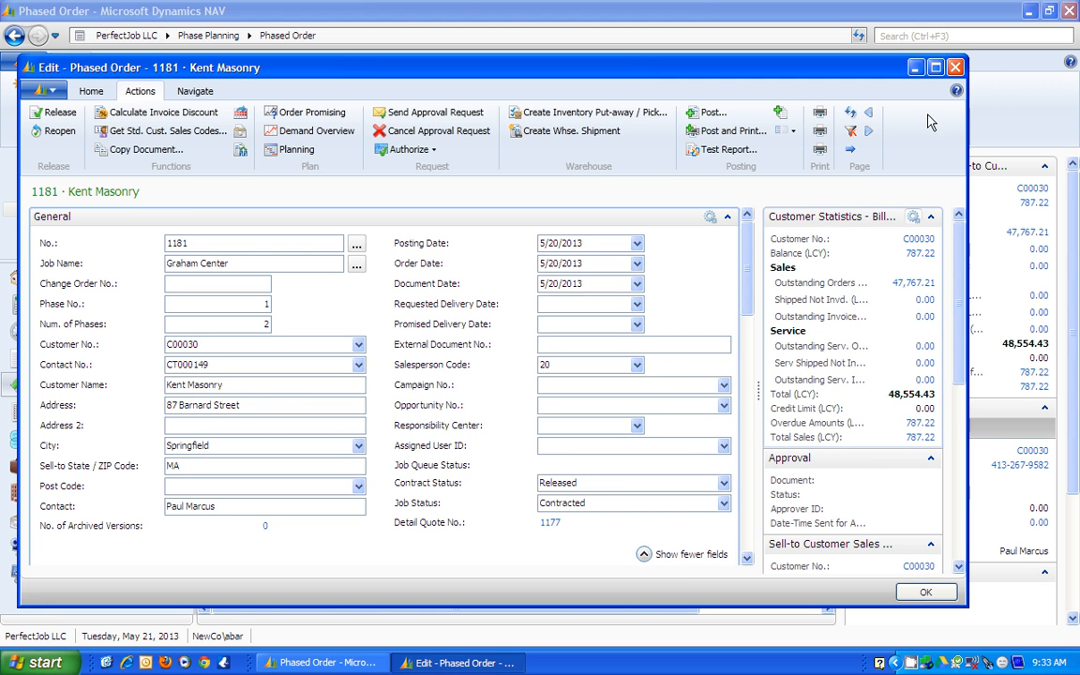
{"action": "left_click", "coordinate": [956, 68]}
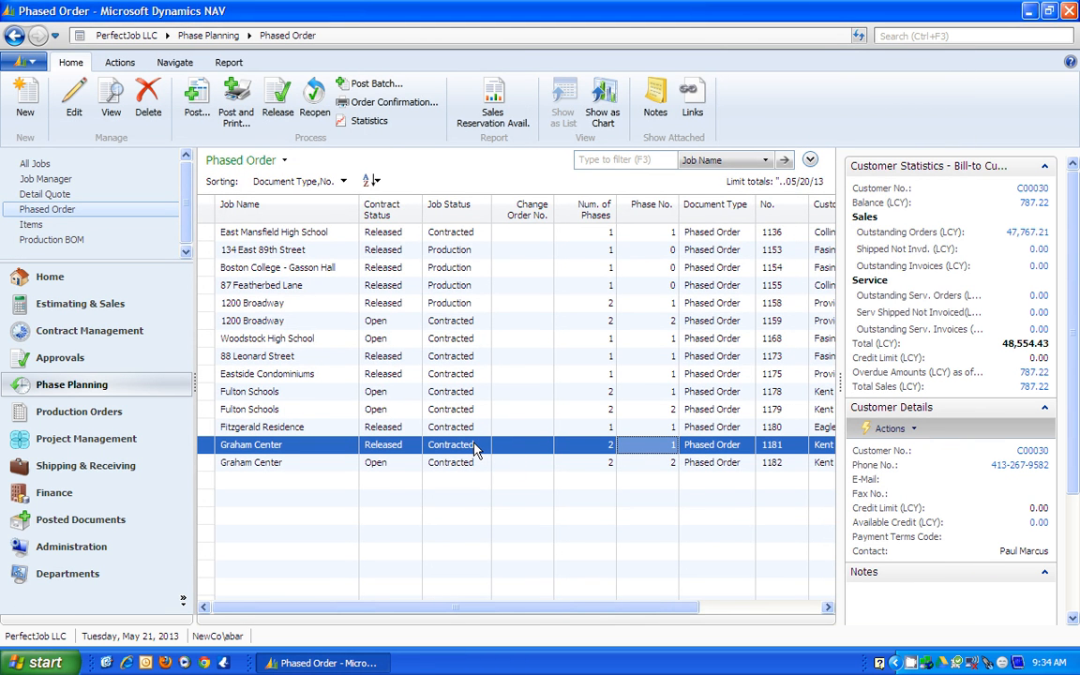
Step: Set the job status of Graham Center's phase 1 phased order to Production
{"action": "double_click", "coordinate": [474, 450]}
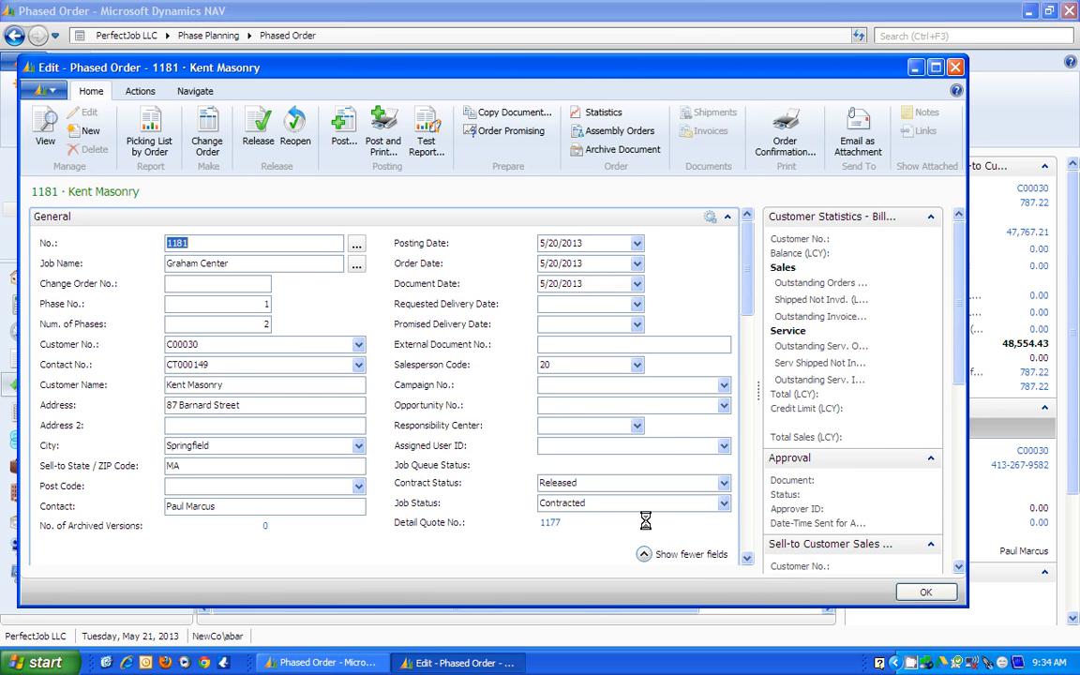
{"action": "left_click", "coordinate": [723, 505]}
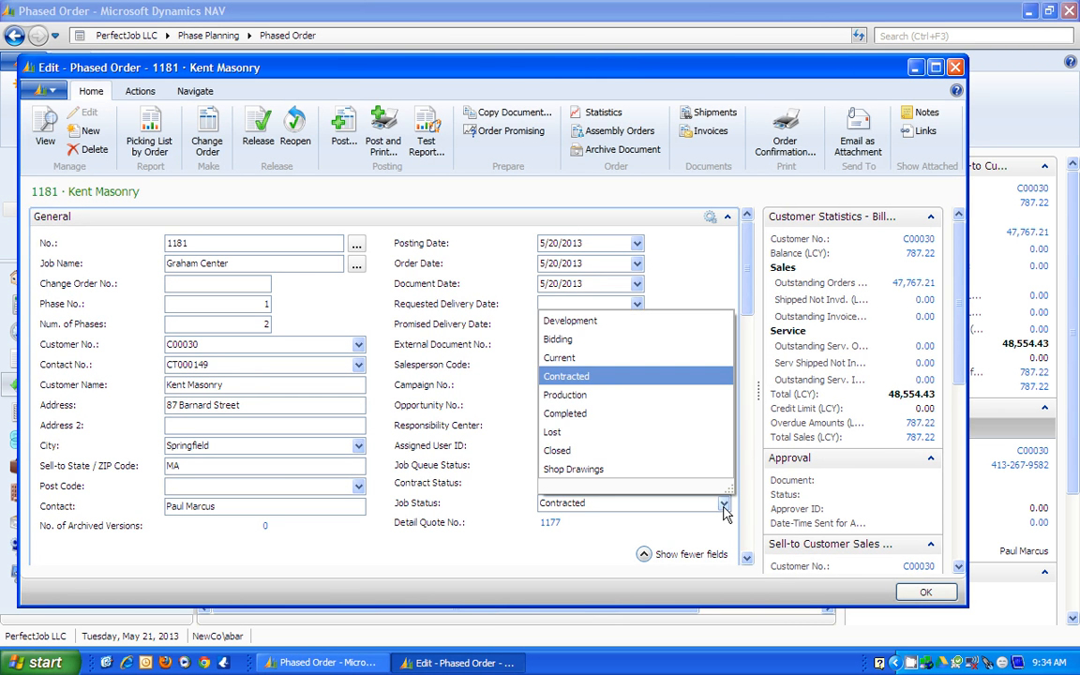
{"action": "left_click", "coordinate": [577, 395]}
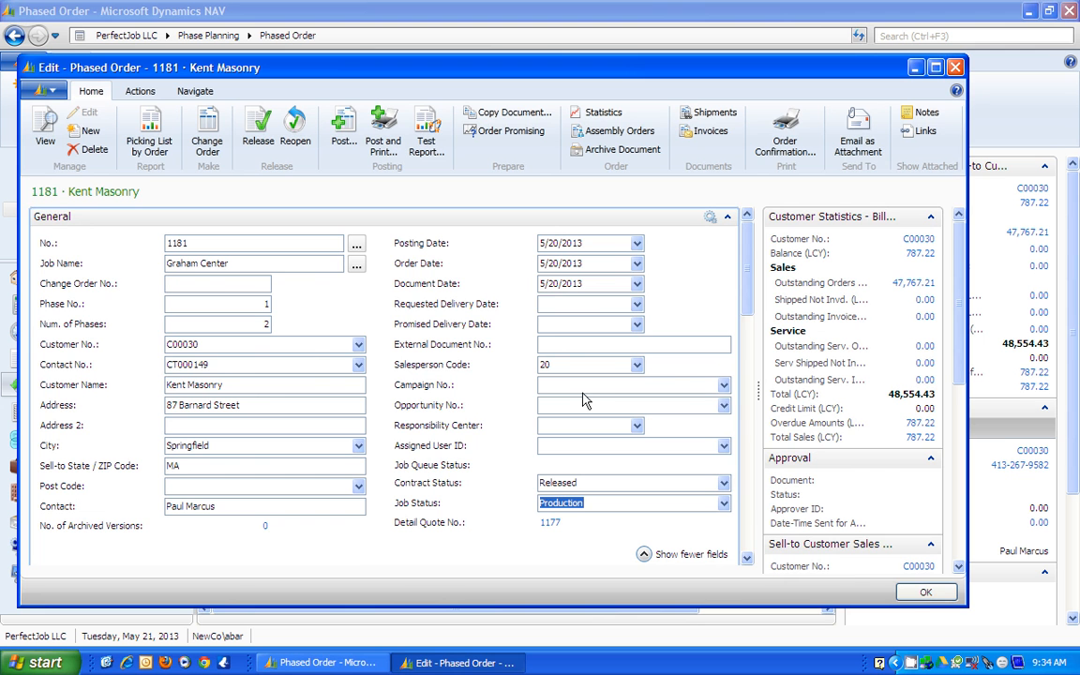
{"action": "left_click", "coordinate": [926, 595]}
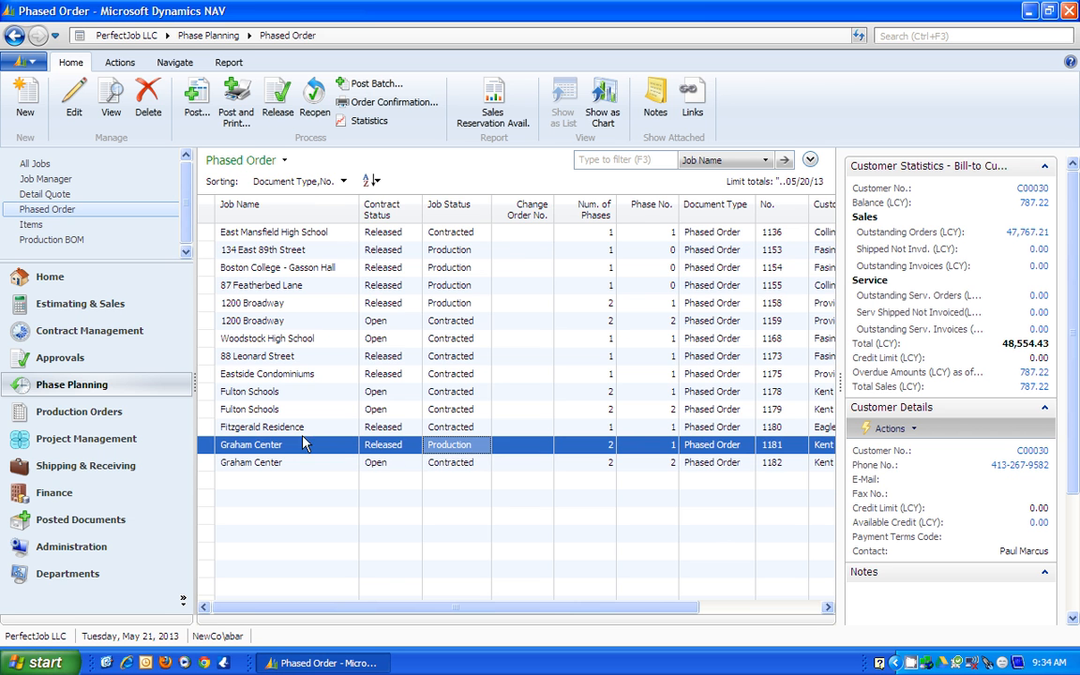
Step: Open the Kent Masonry released production order and examine its Base Stones line's quantity, unit of measure and finished quantity
{"action": "left_click", "coordinate": [105, 418]}
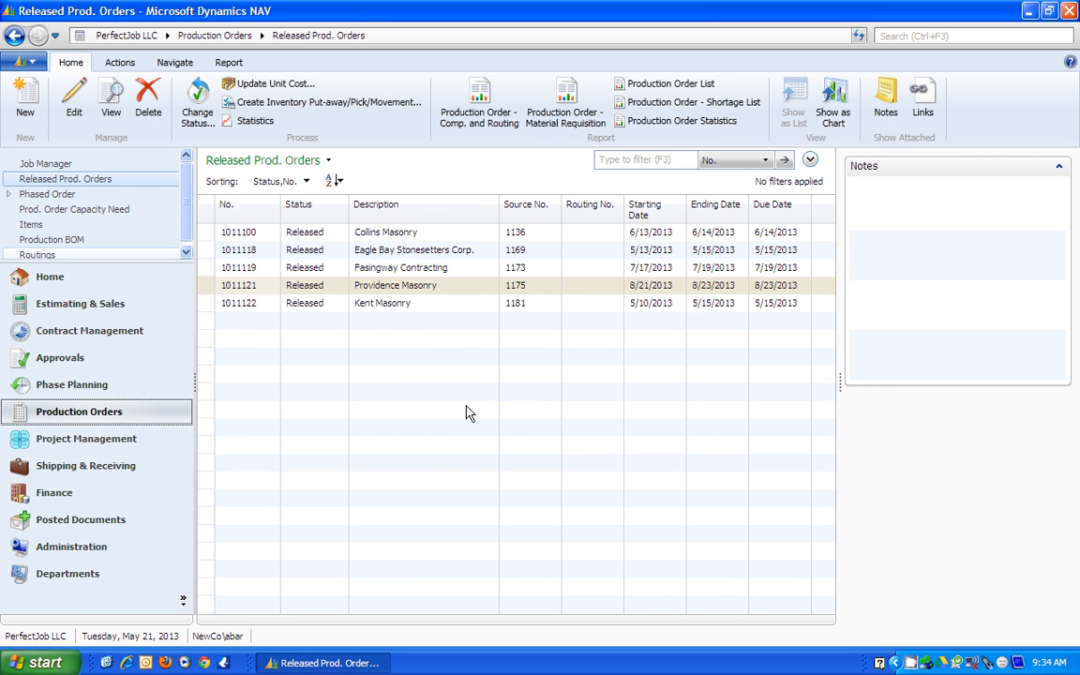
{"action": "left_click", "coordinate": [474, 304]}
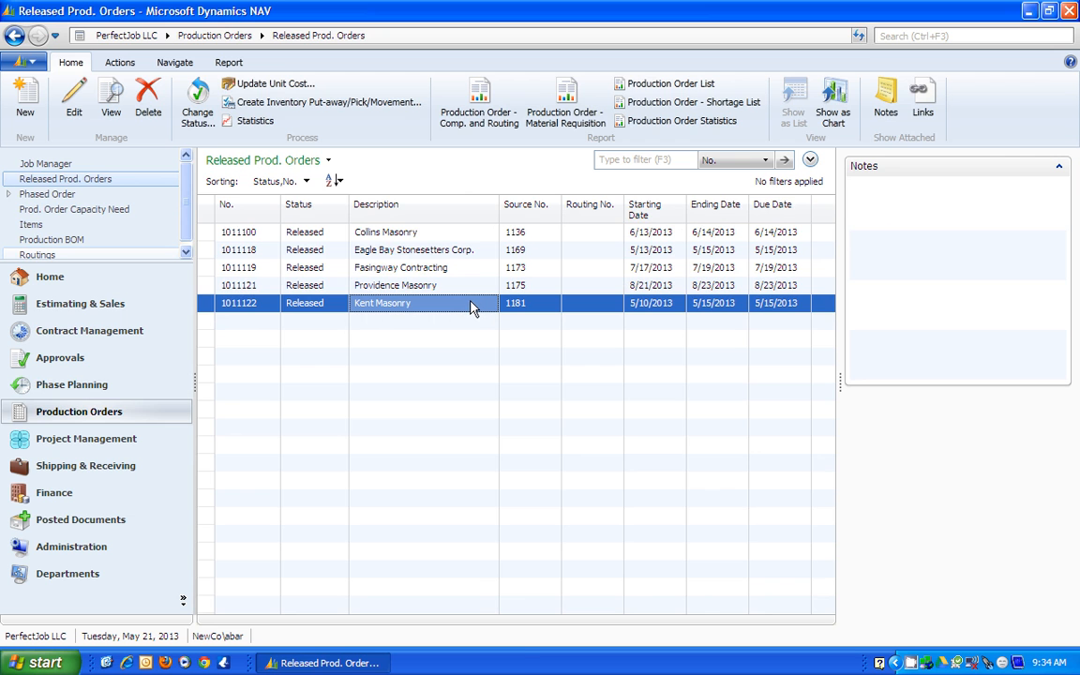
{"action": "double_click", "coordinate": [473, 305]}
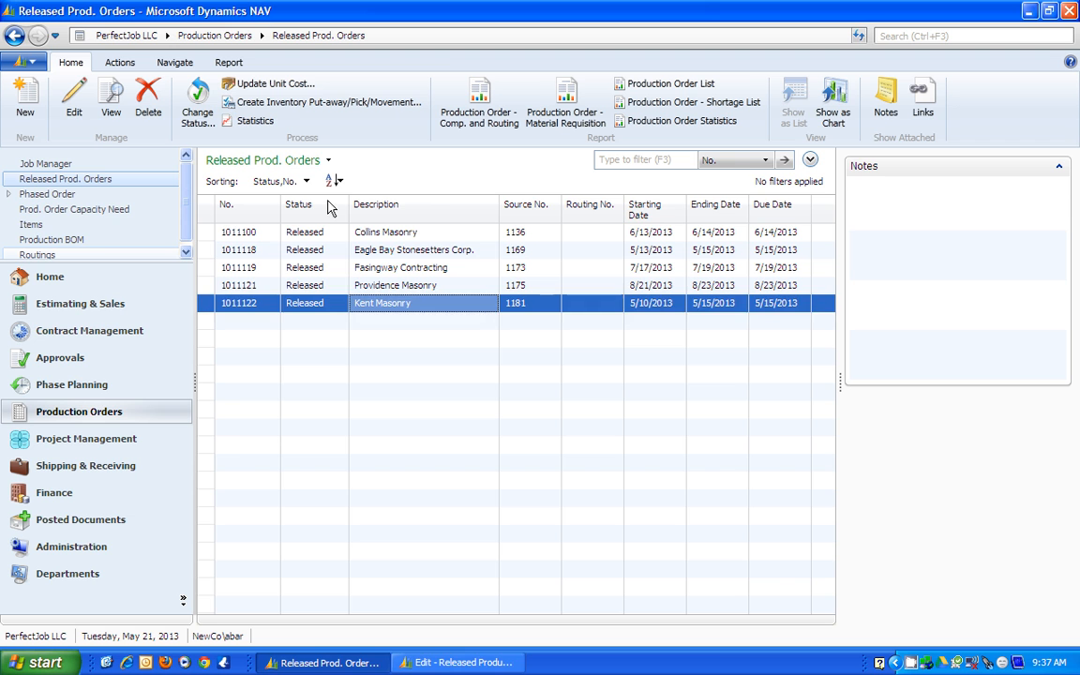
{"action": "left_click", "coordinate": [459, 662]}
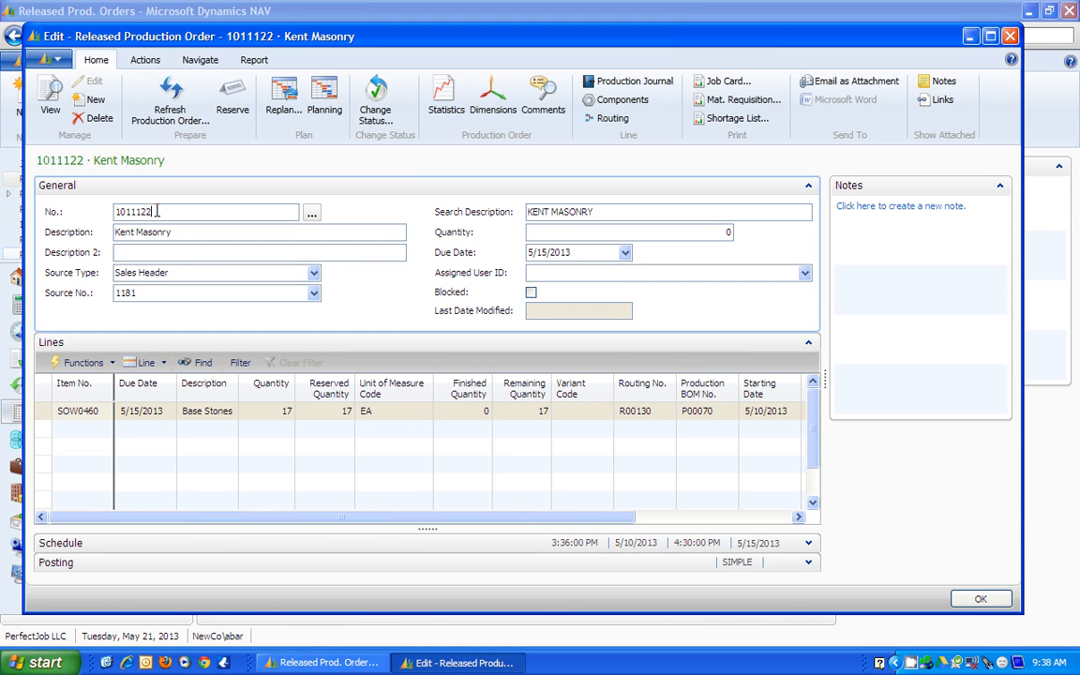
{"action": "left_click", "coordinate": [267, 418]}
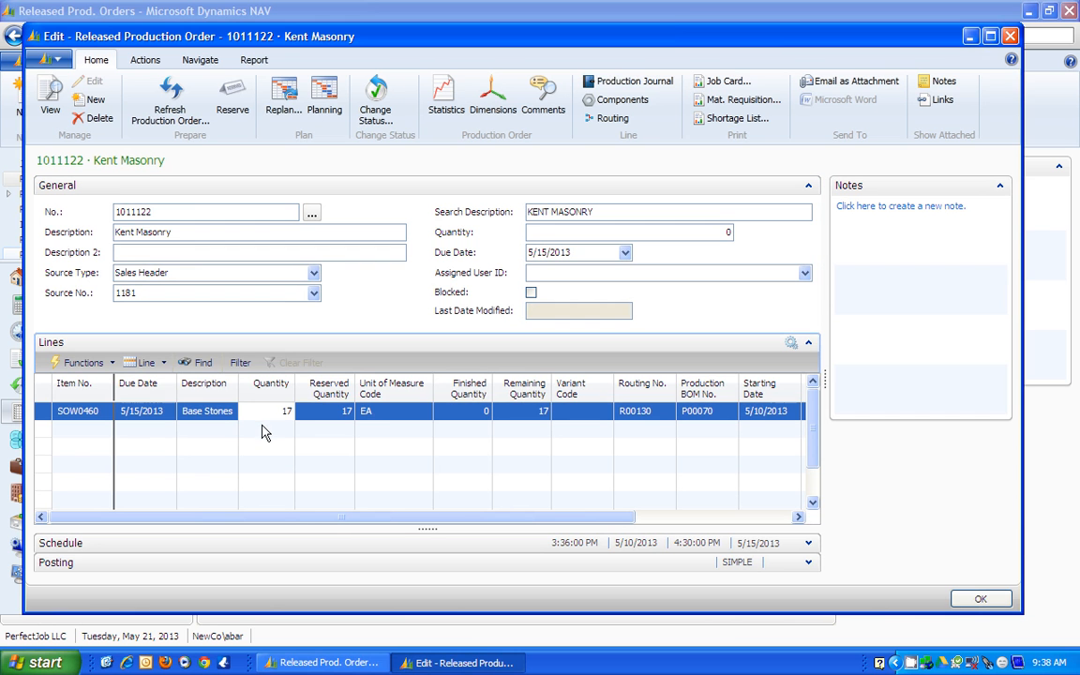
{"action": "left_click", "coordinate": [412, 415]}
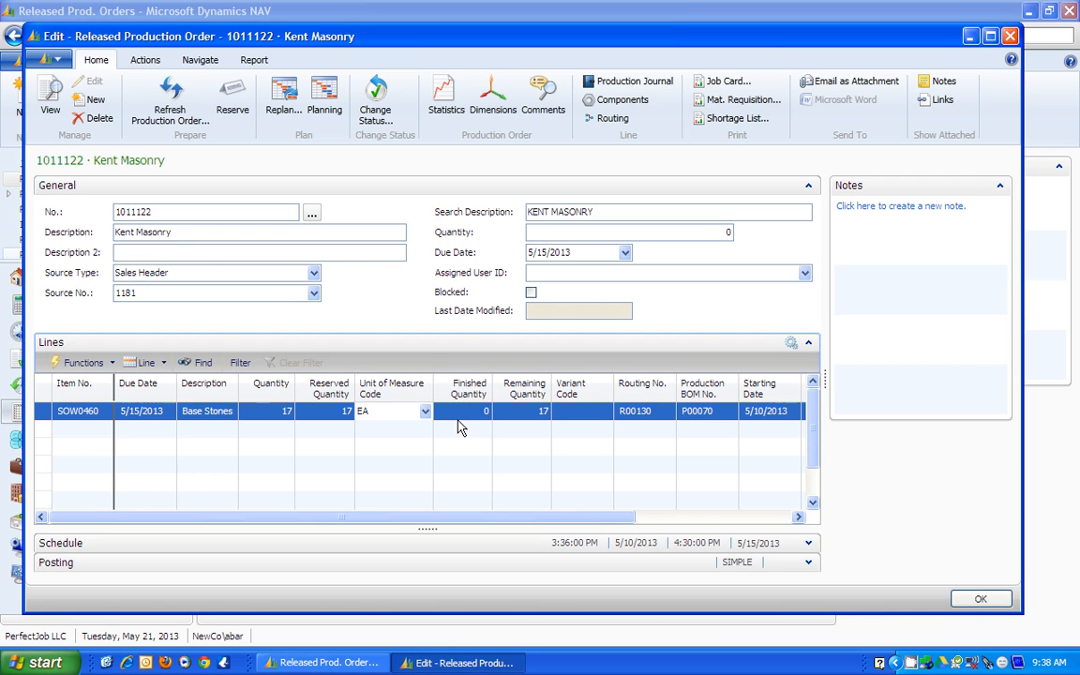
{"action": "left_click", "coordinate": [462, 420]}
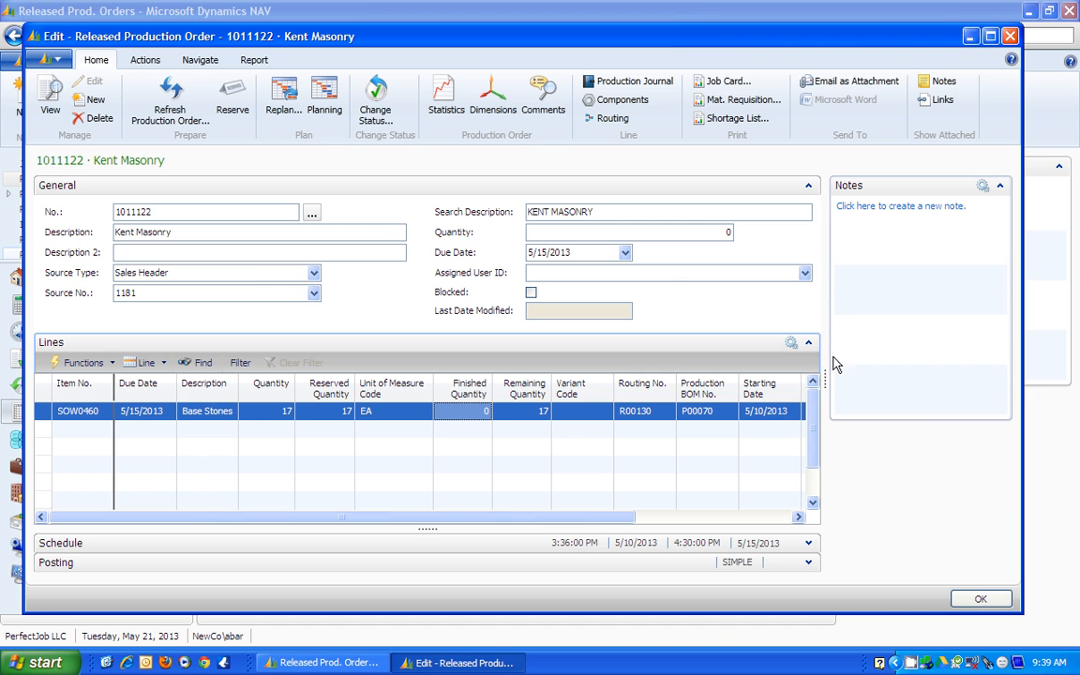
{"action": "left_click", "coordinate": [1010, 36]}
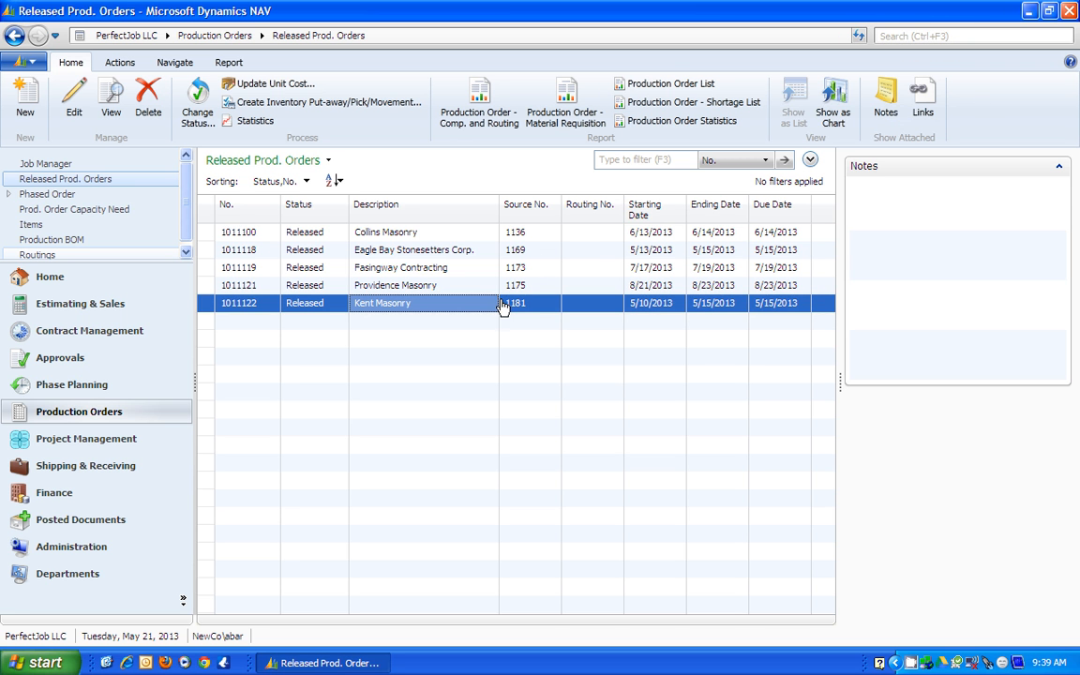
Step: Search for "output" and open the Output Journals page
{"action": "left_click", "coordinate": [998, 36]}
{"action": "type", "text": "output"}
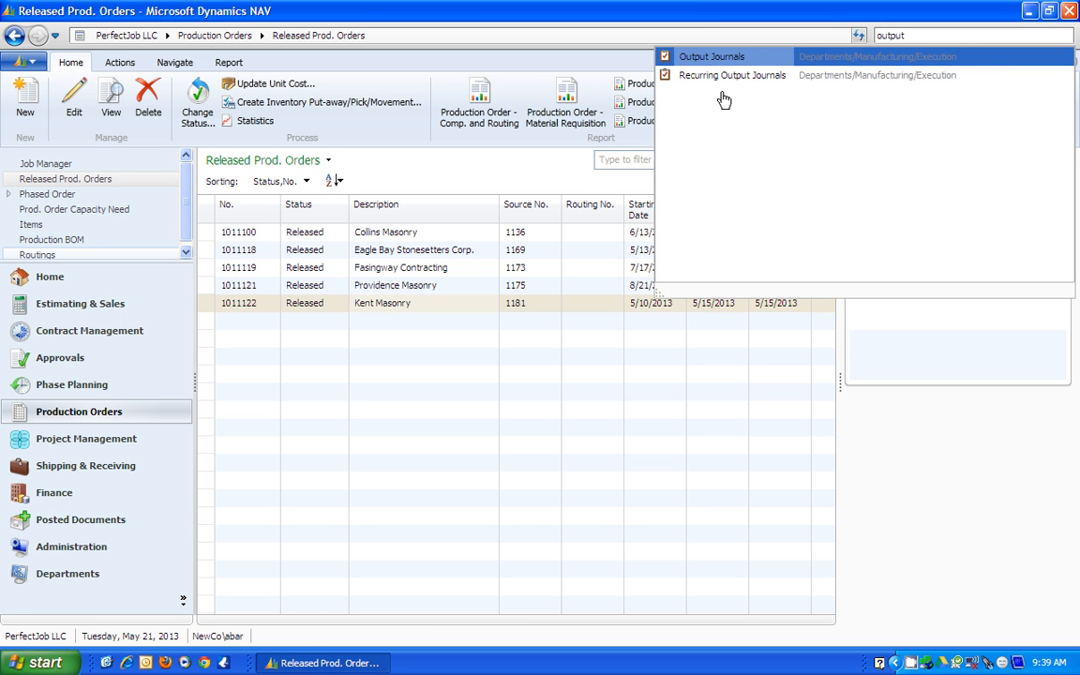
{"action": "key", "text": "Return"}
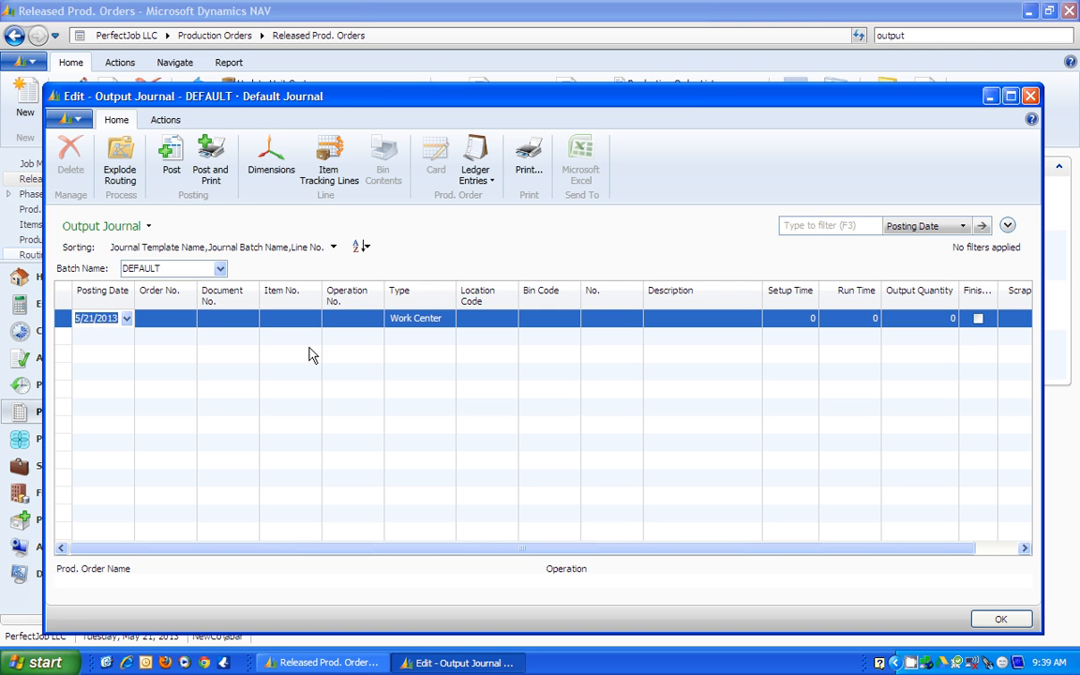
Step: Fill the output journal line with the Kent Masonry production order and its Base Stones item, SOW0460
{"action": "left_click", "coordinate": [188, 321]}
{"action": "left_click", "coordinate": [189, 320]}
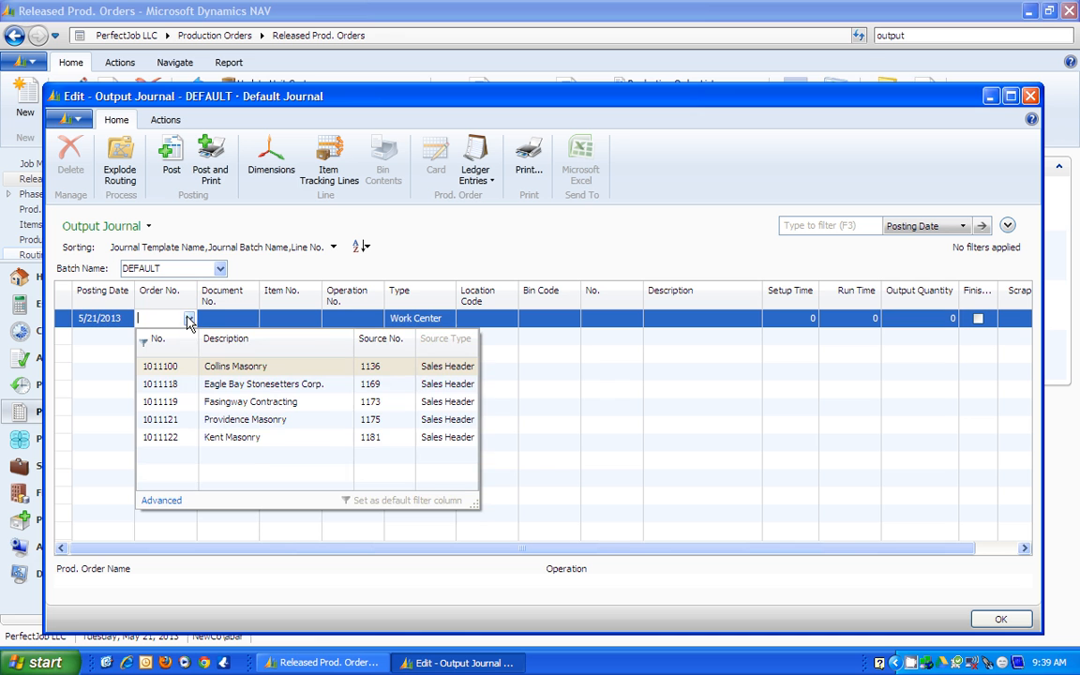
{"action": "left_click", "coordinate": [239, 437]}
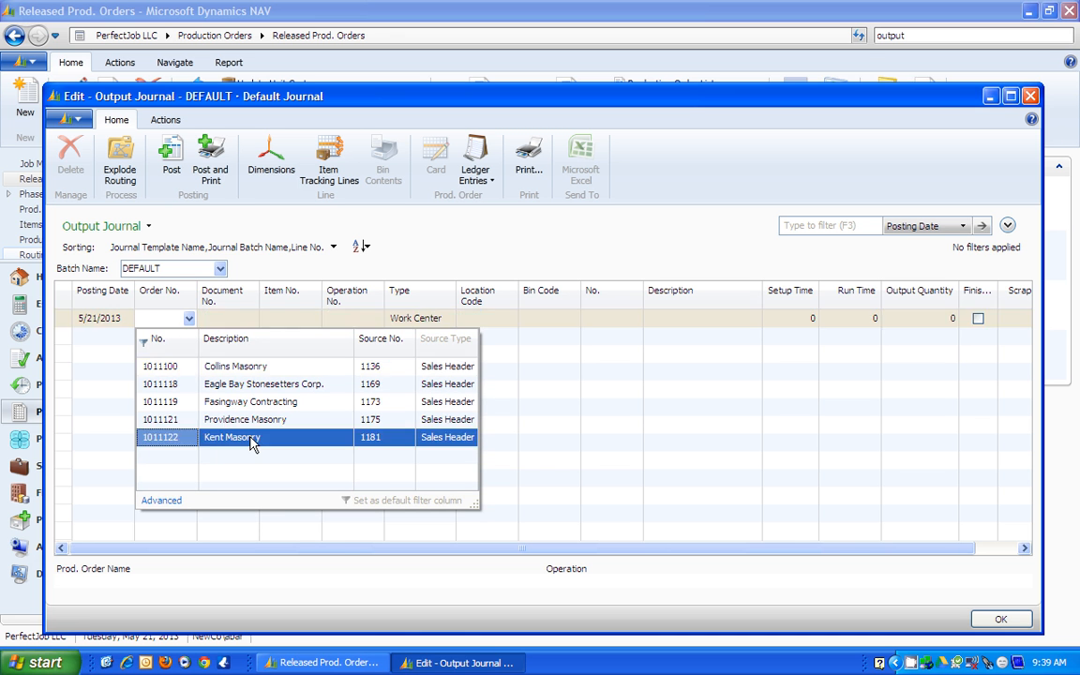
{"action": "left_click", "coordinate": [240, 321]}
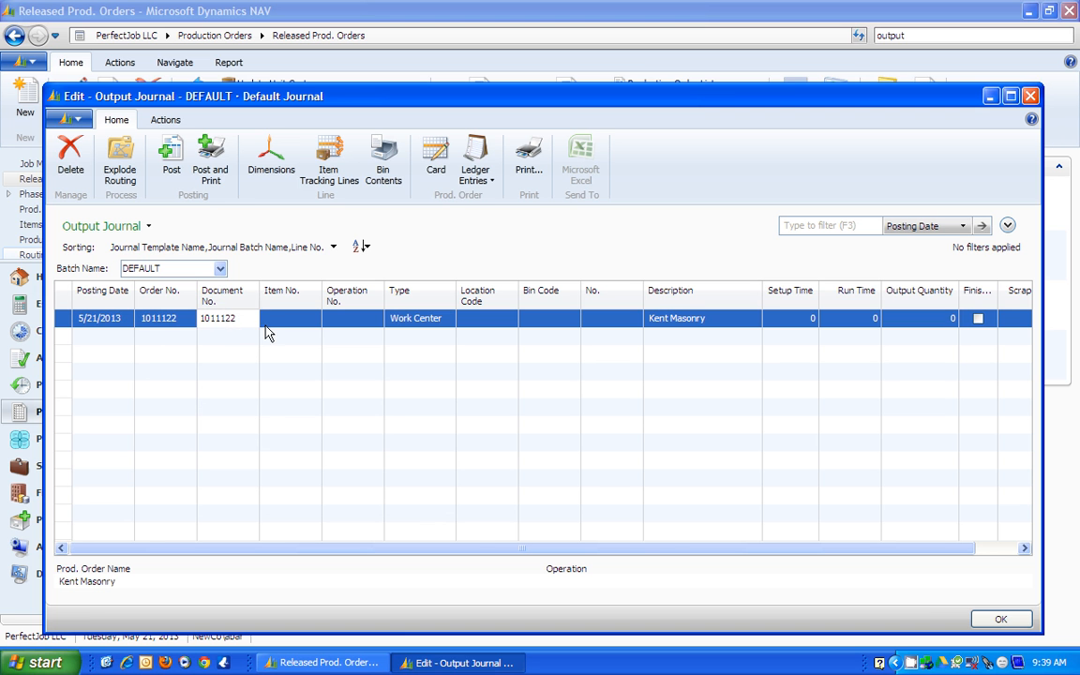
{"action": "left_click", "coordinate": [274, 324]}
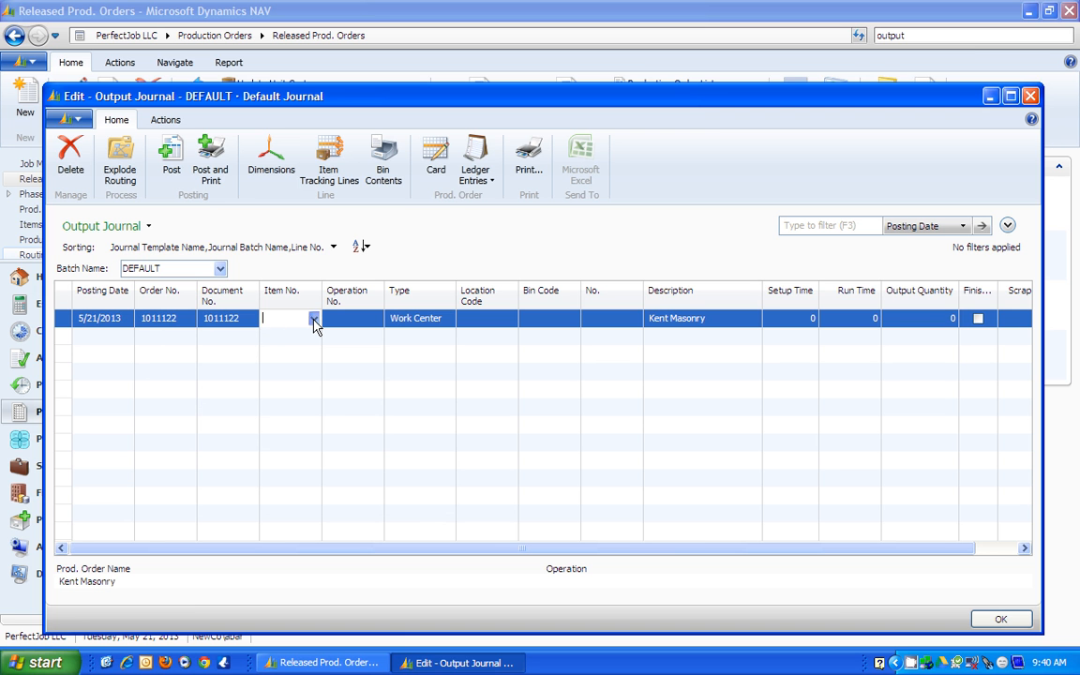
{"action": "left_click", "coordinate": [314, 319]}
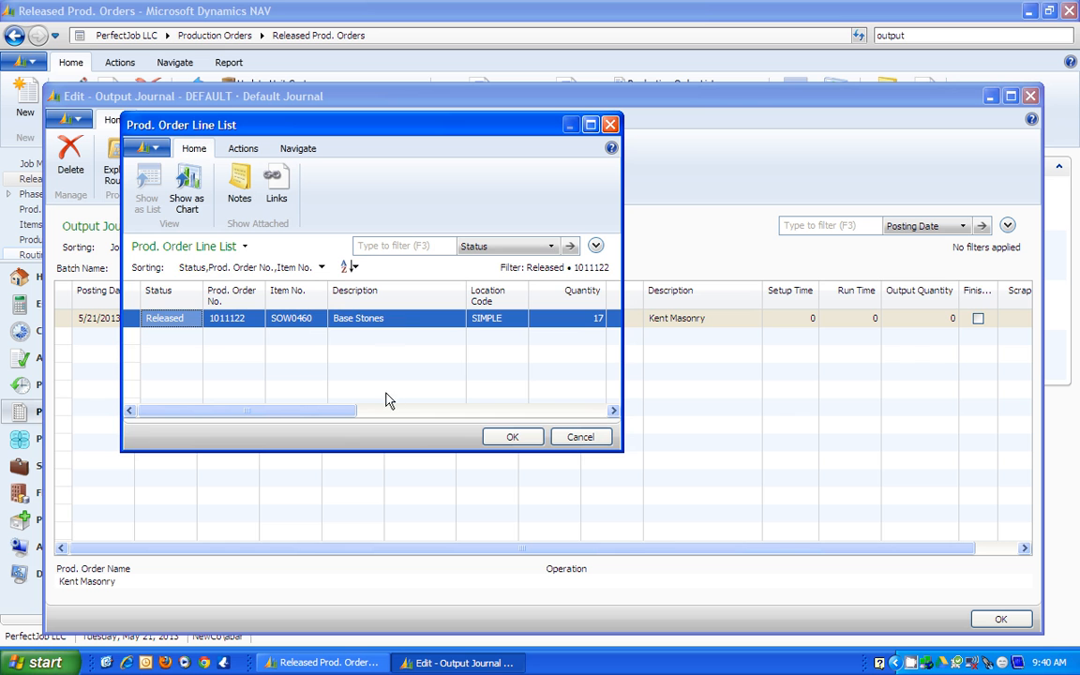
{"action": "left_click", "coordinate": [417, 324]}
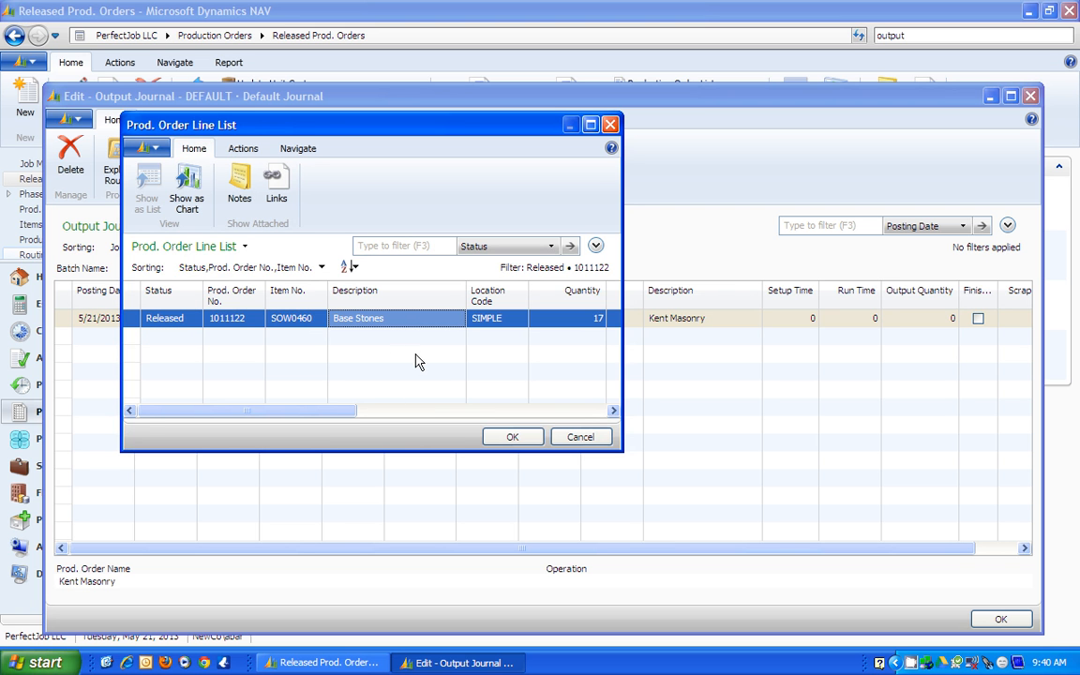
{"action": "left_click", "coordinate": [499, 437]}
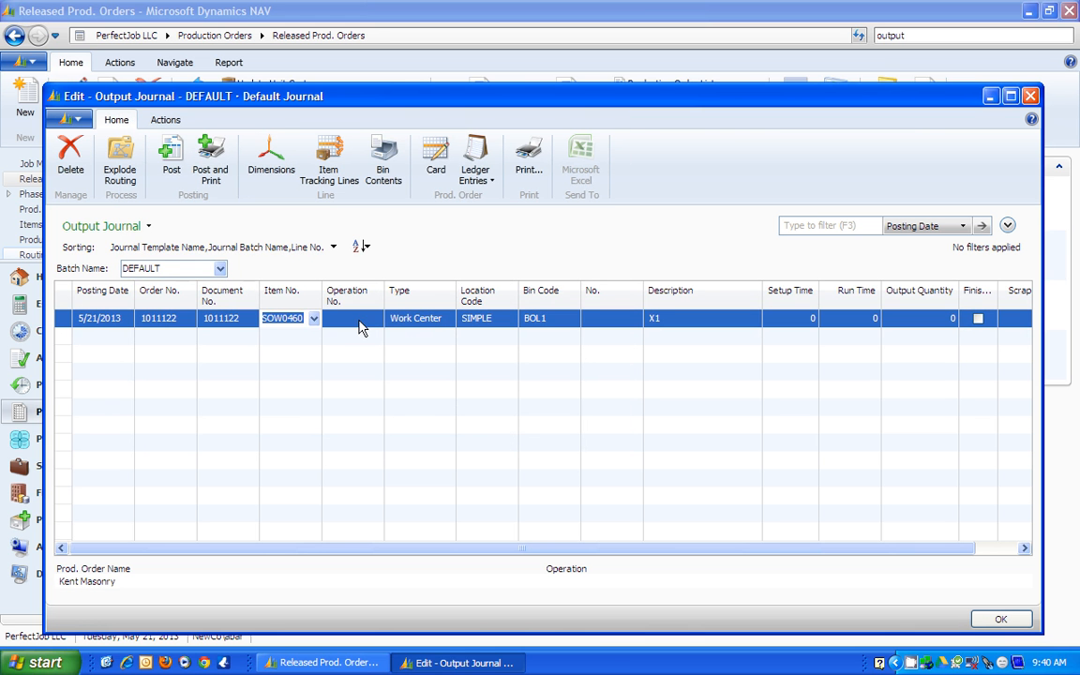
Step: Assign operation 2, Production Department, to the Kent Masonry output journal line and set its output quantity to 3
{"action": "left_click", "coordinate": [361, 324]}
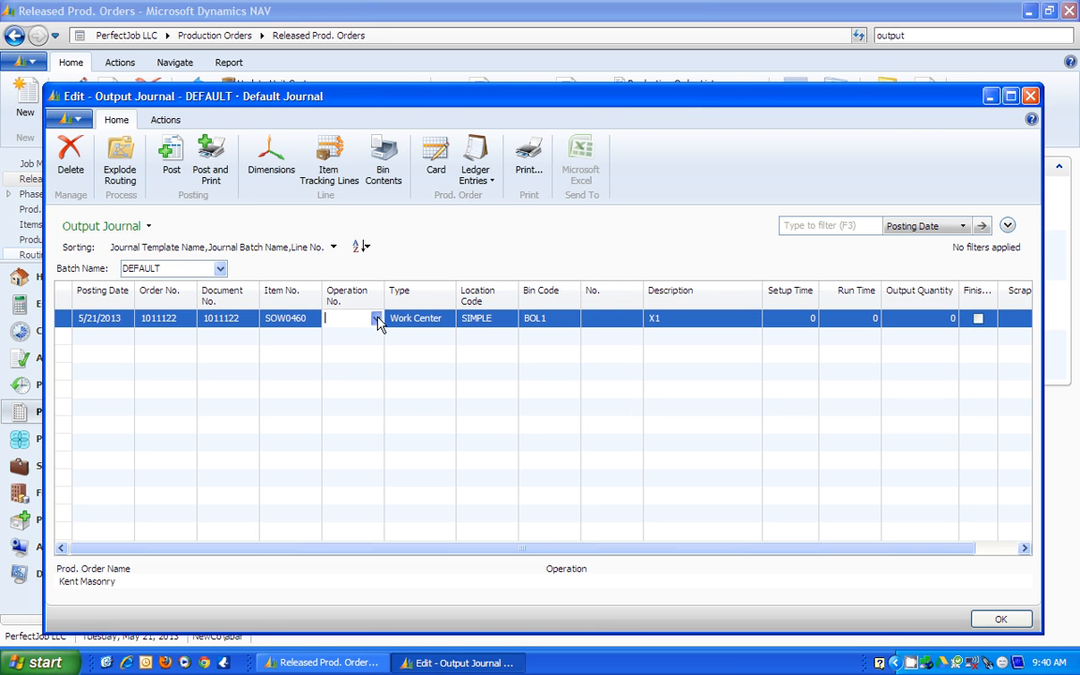
{"action": "left_click", "coordinate": [376, 318]}
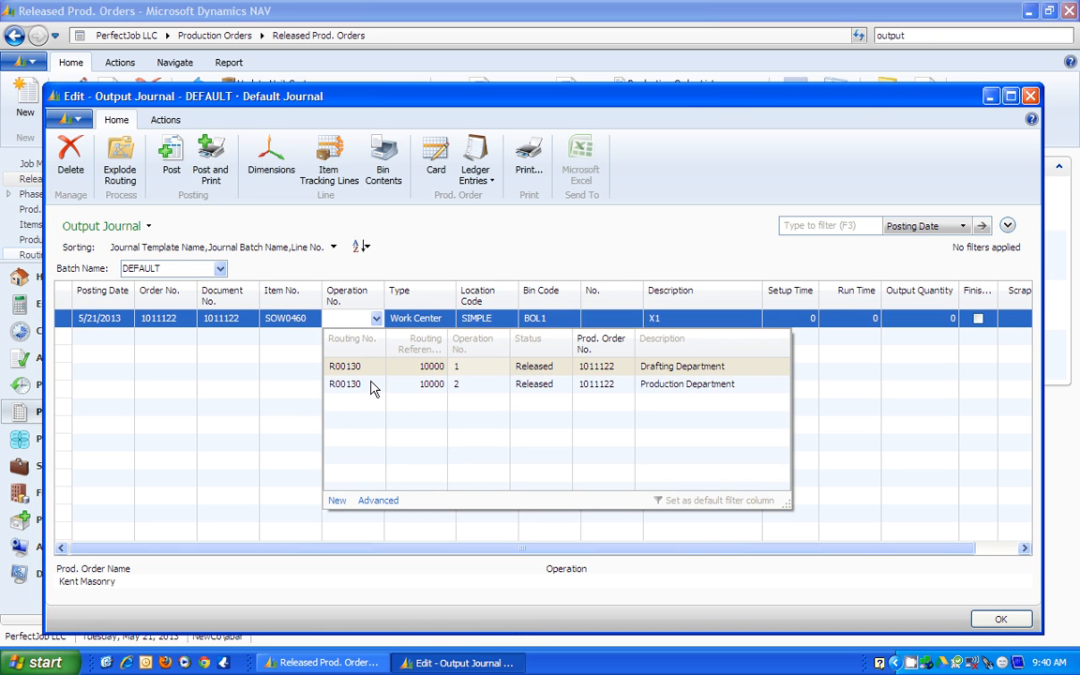
{"action": "left_click", "coordinate": [370, 385]}
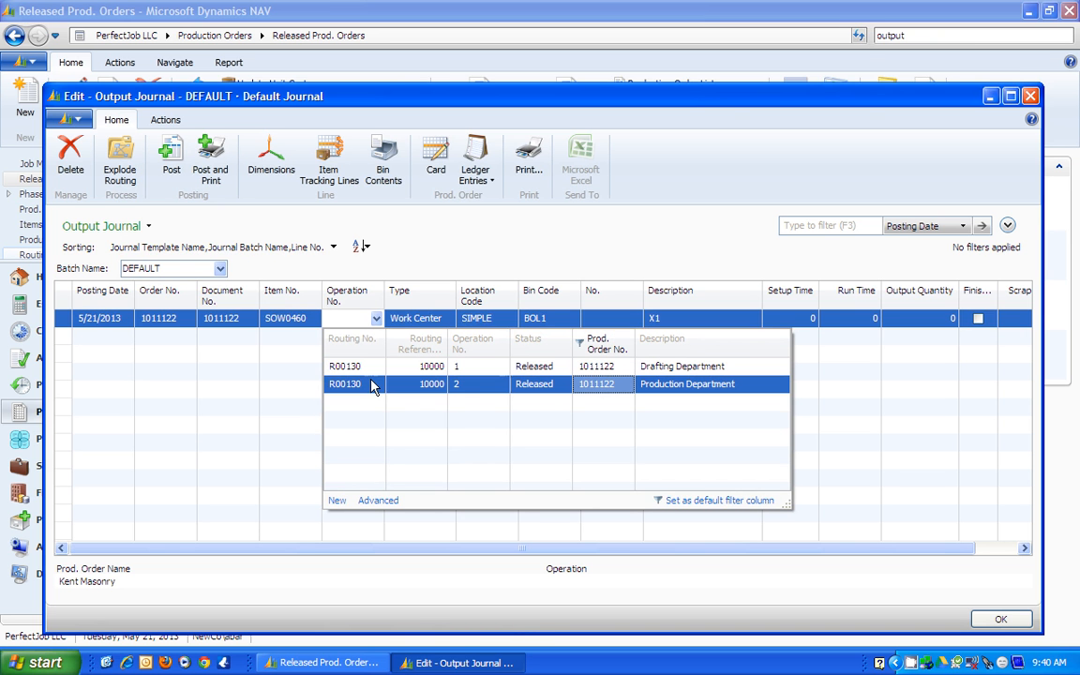
{"action": "left_click", "coordinate": [492, 392]}
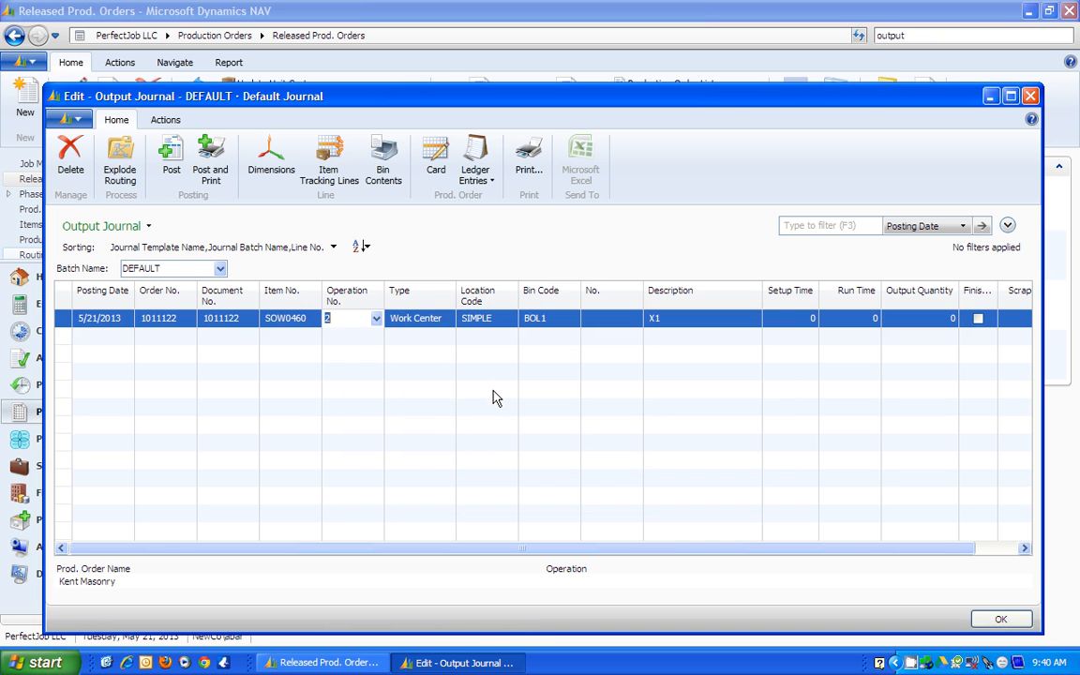
{"action": "left_click", "coordinate": [510, 318]}
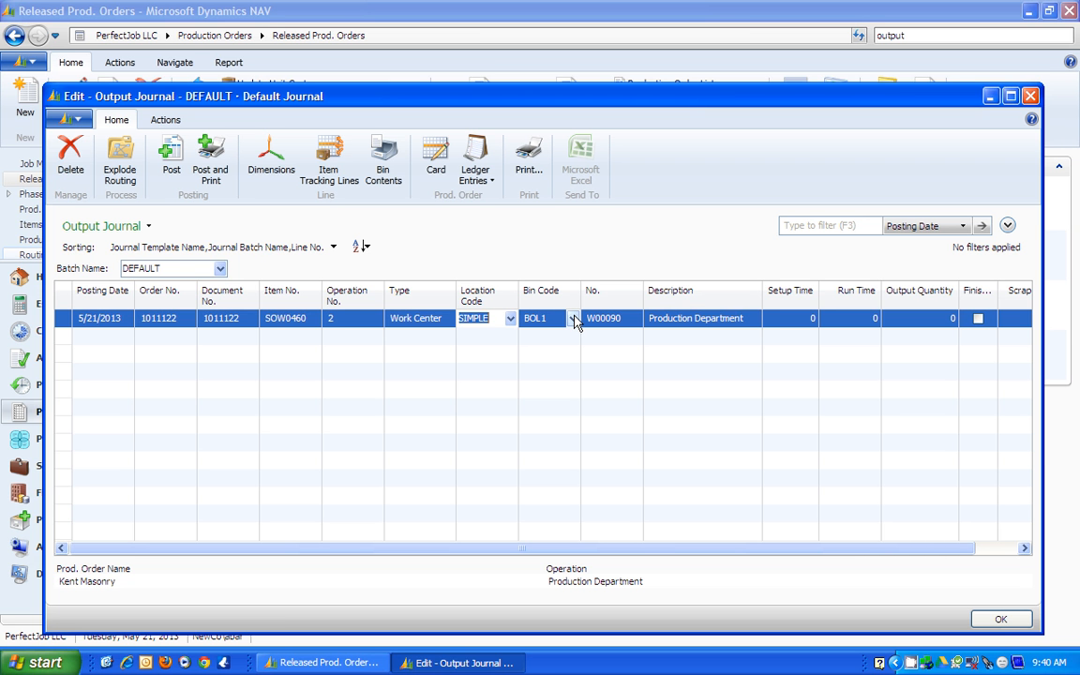
{"action": "left_click", "coordinate": [808, 319]}
{"action": "left_click", "coordinate": [849, 320]}
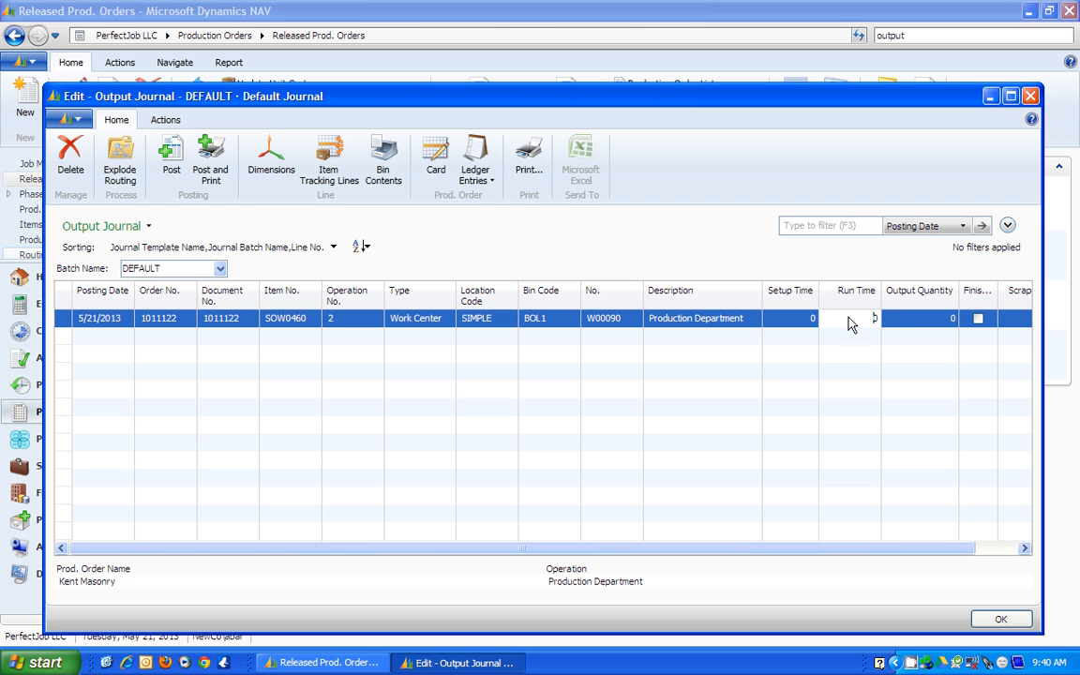
{"action": "left_click", "coordinate": [913, 322]}
{"action": "type", "text": "3"}
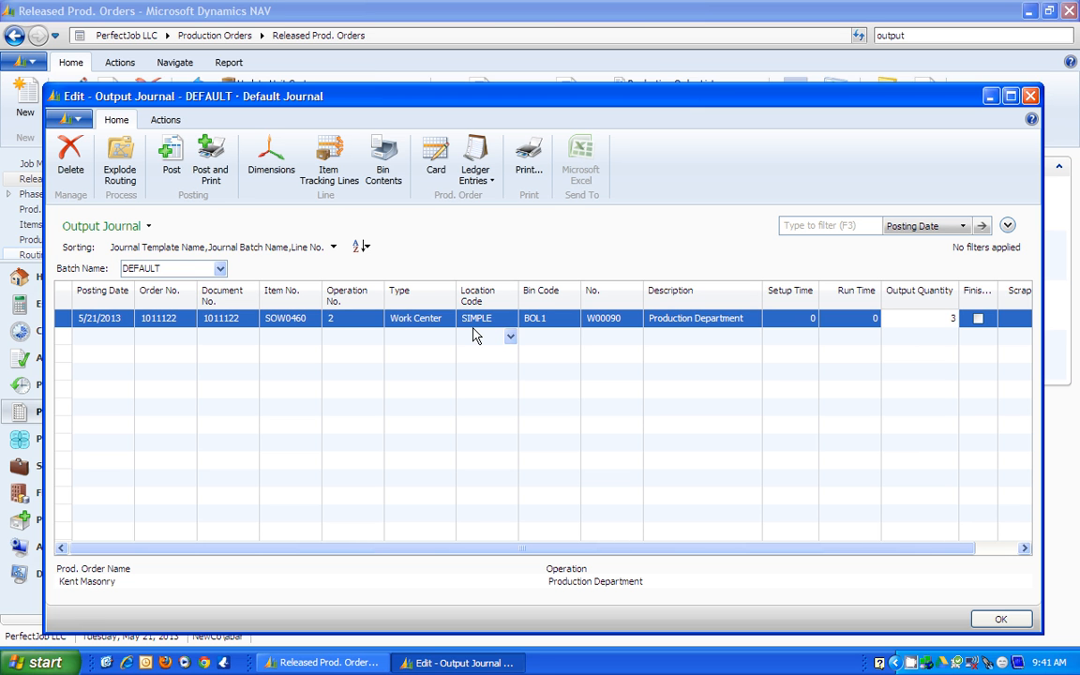
Step: Create customized serial numbers for the output line's item tracking, starting at 1122-1 with increment 1, quantity 3 and a new lot number
{"action": "left_click", "coordinate": [344, 165]}
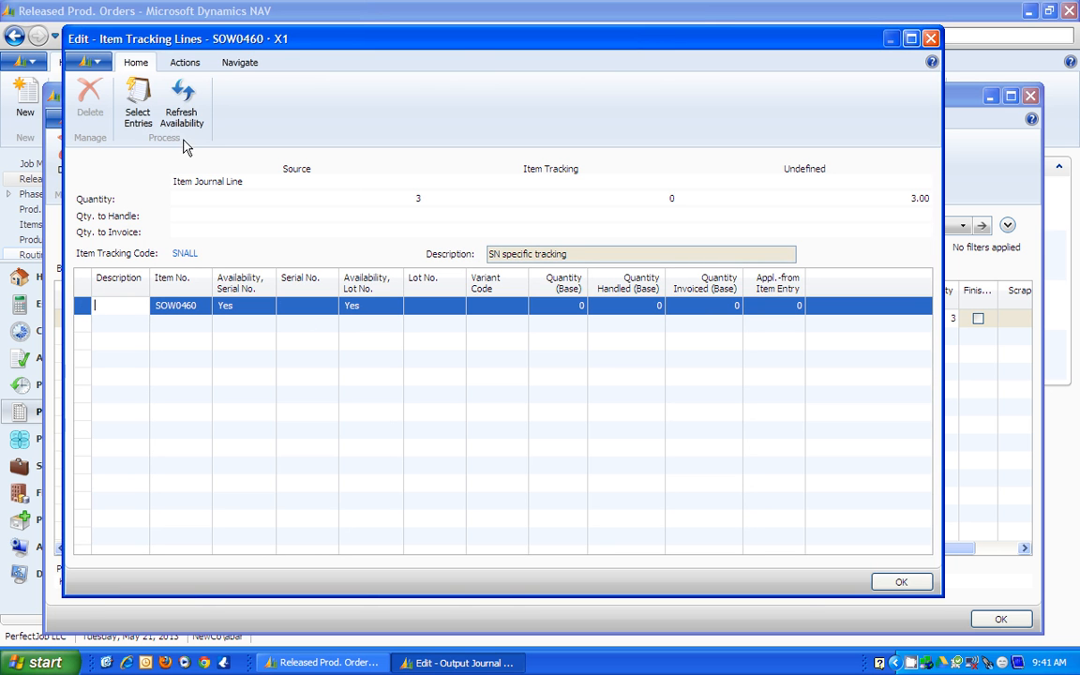
{"action": "left_click", "coordinate": [186, 63]}
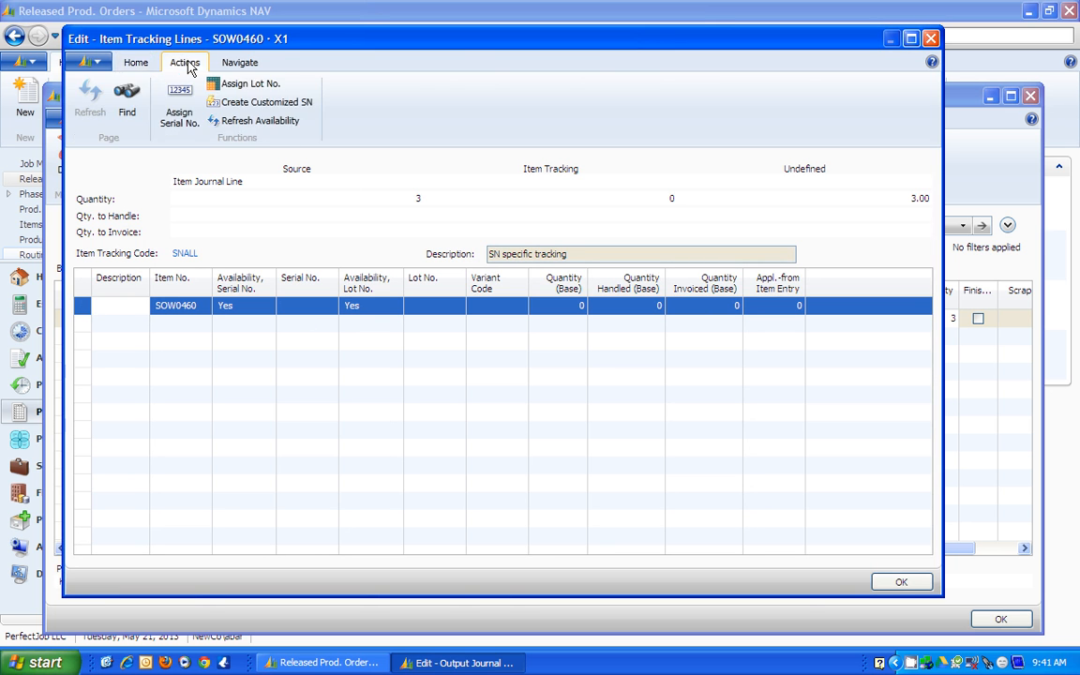
{"action": "left_click", "coordinate": [255, 103]}
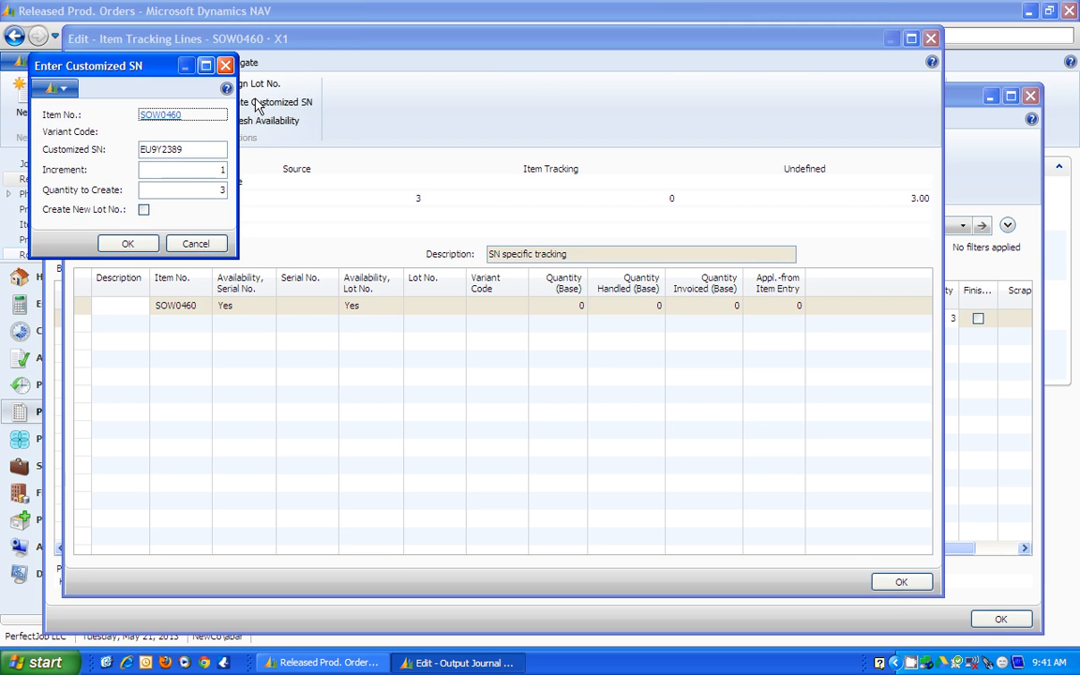
{"action": "left_click", "coordinate": [202, 149]}
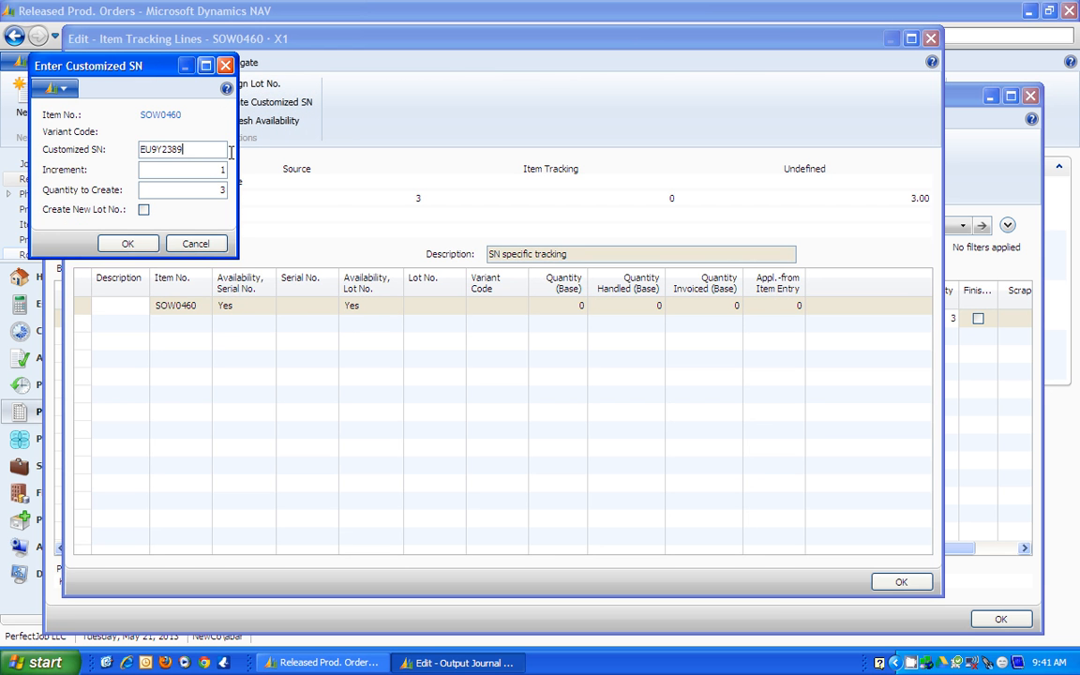
{"action": "key", "text": "BackSpace"}
{"action": "key", "text": "BackSpace"}
{"action": "key", "text": "BackSpace"}
{"action": "key", "text": "BackSpace"}
{"action": "key", "text": "BackSpace"}
{"action": "key", "text": "BackSpace"}
{"action": "key", "text": "BackSpace"}
{"action": "key", "text": "BackSpace"}
{"action": "type", "text": "1122-1"}
{"action": "left_click", "coordinate": [145, 212]}
{"action": "left_click", "coordinate": [127, 244]}
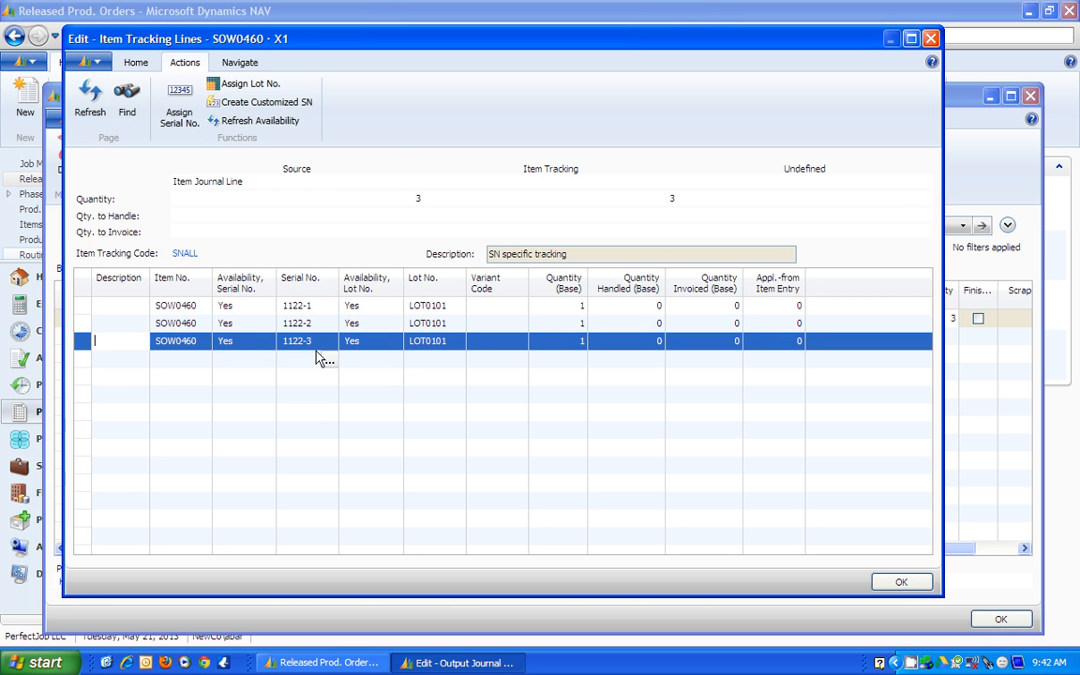
{"action": "left_click", "coordinate": [902, 584]}
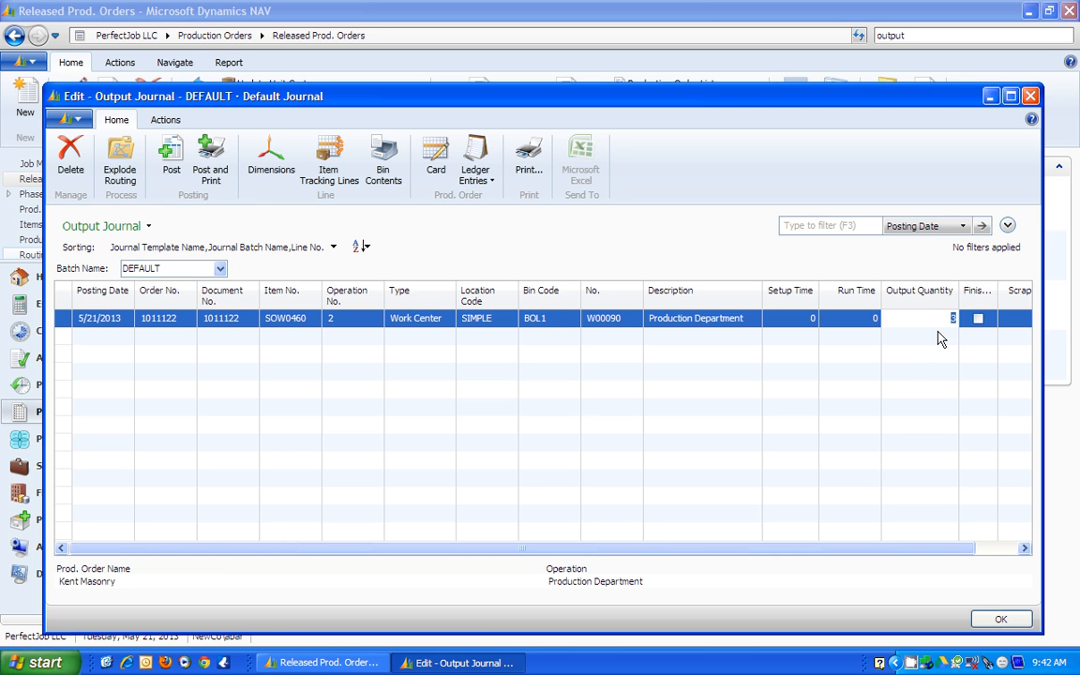
Step: Post the output journal line for the Kent Masonry Base Stones
{"action": "left_click", "coordinate": [171, 161]}
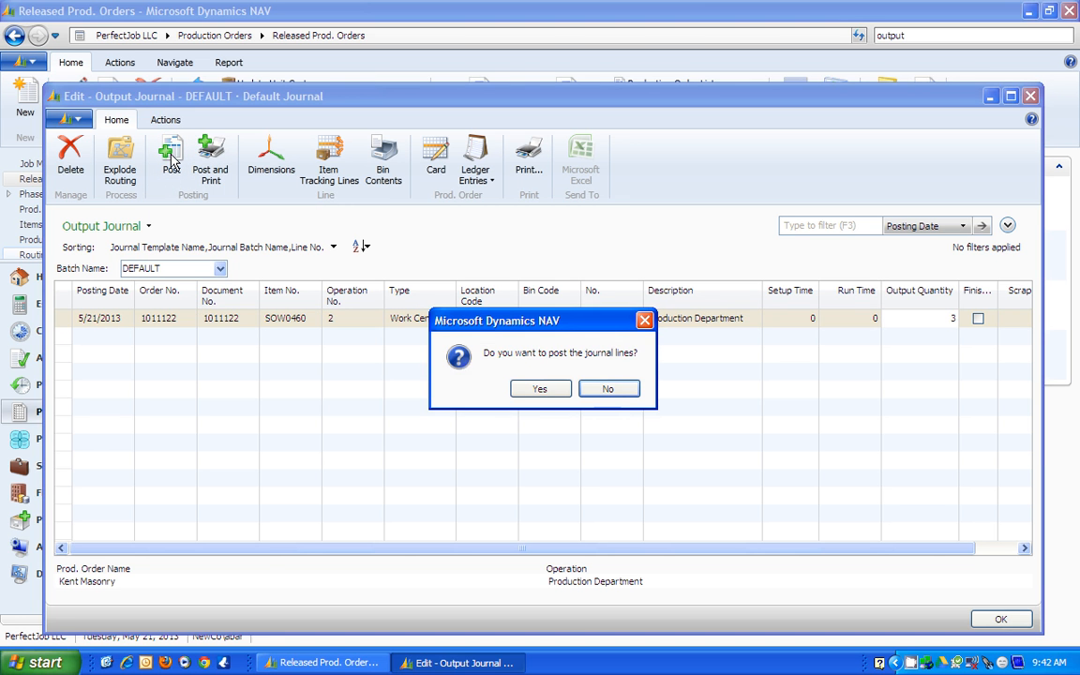
{"action": "left_click", "coordinate": [539, 394]}
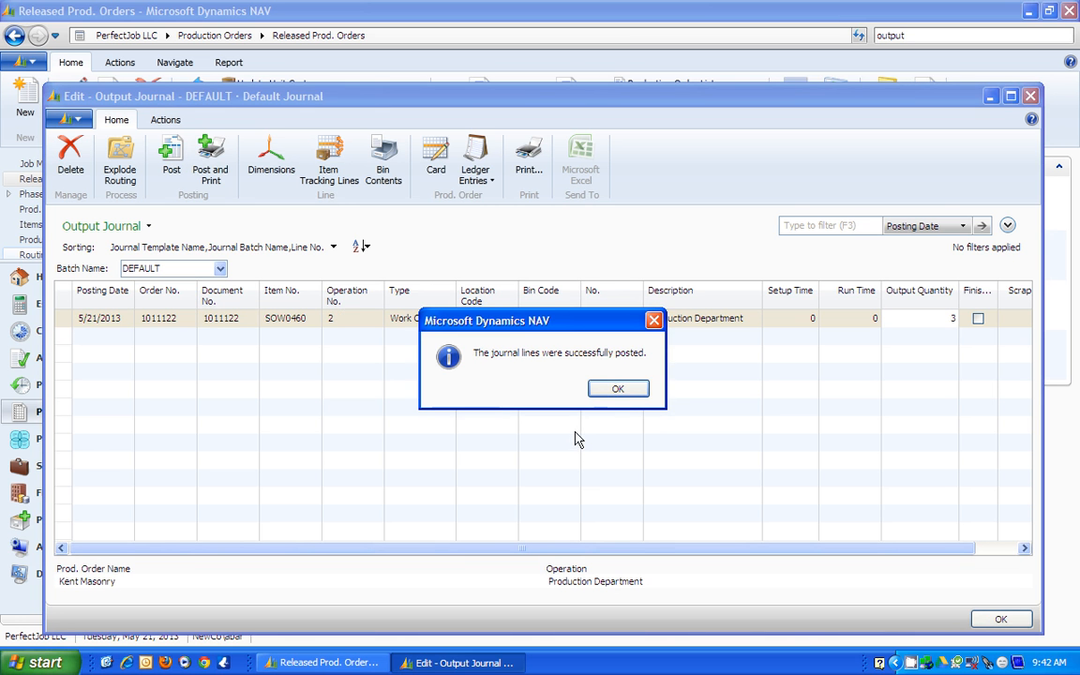
{"action": "left_click", "coordinate": [626, 394]}
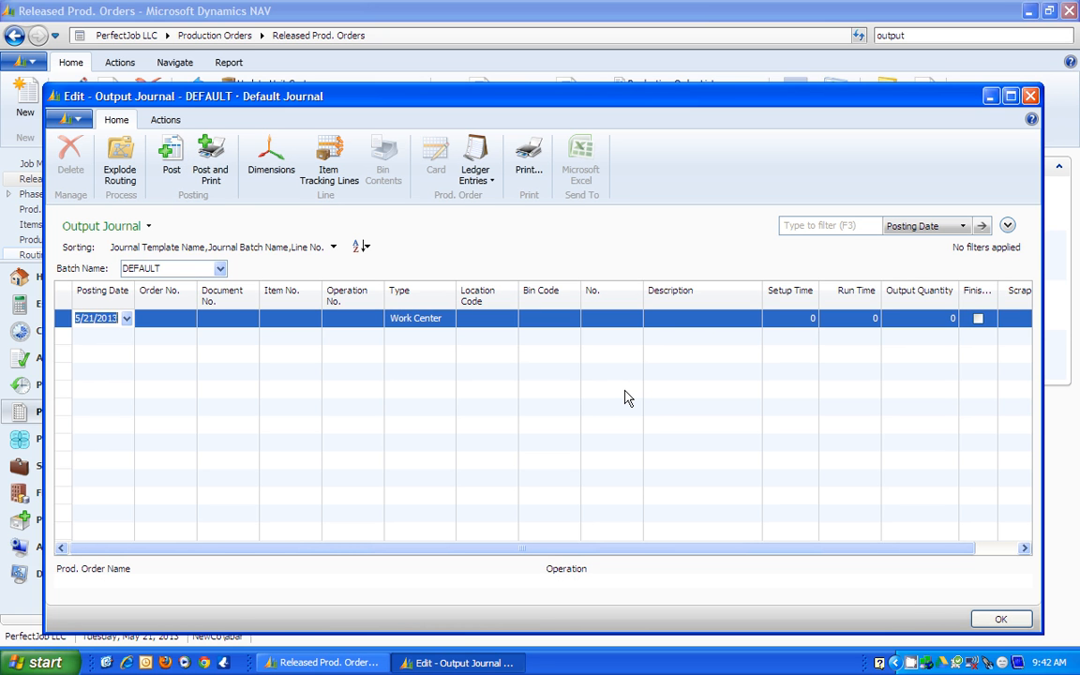
Step: Open the Kent Masonry released production order and examine the Base Stones line's finished and remaining quantities
{"action": "left_click", "coordinate": [355, 664]}
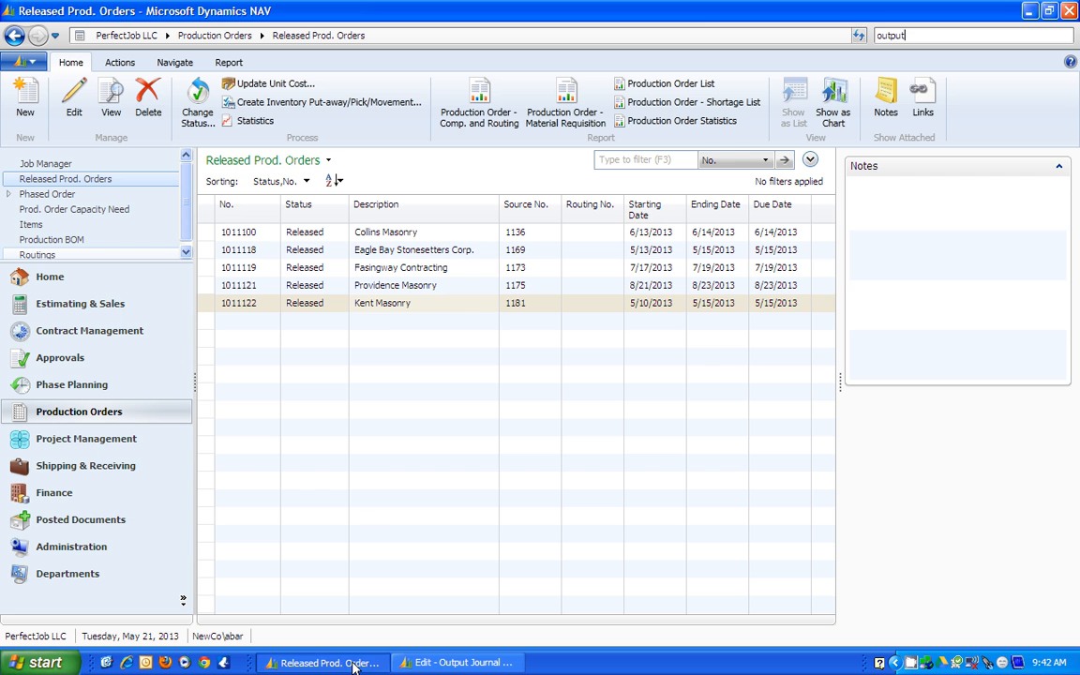
{"action": "left_click", "coordinate": [461, 303]}
{"action": "double_click", "coordinate": [461, 309]}
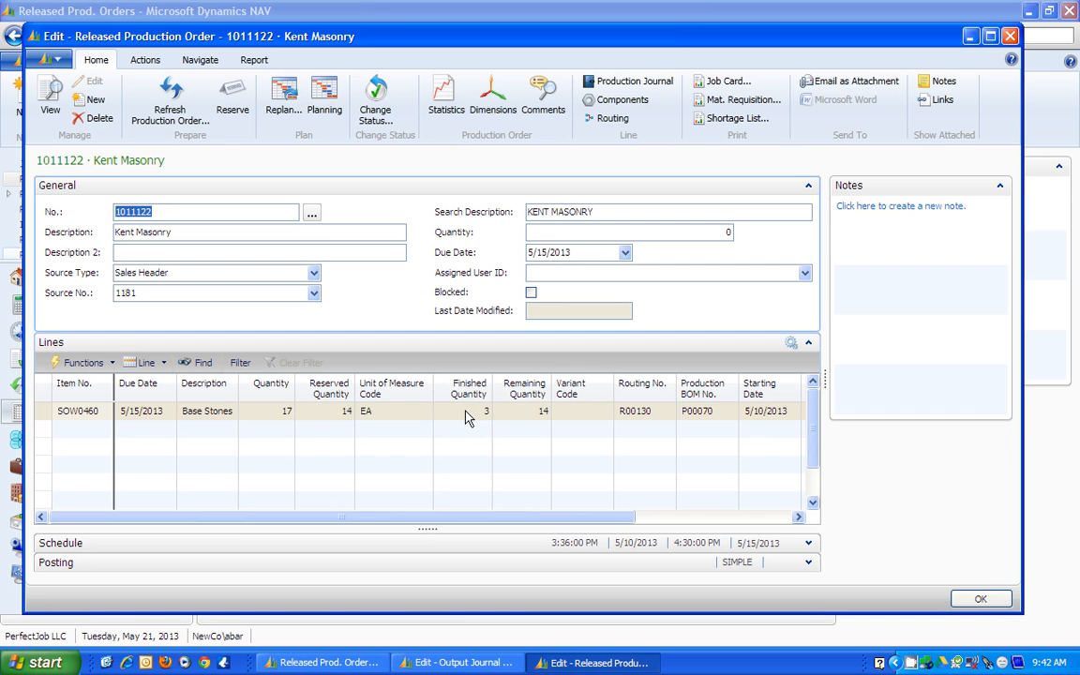
{"action": "left_click", "coordinate": [460, 417]}
{"action": "left_click", "coordinate": [531, 415]}
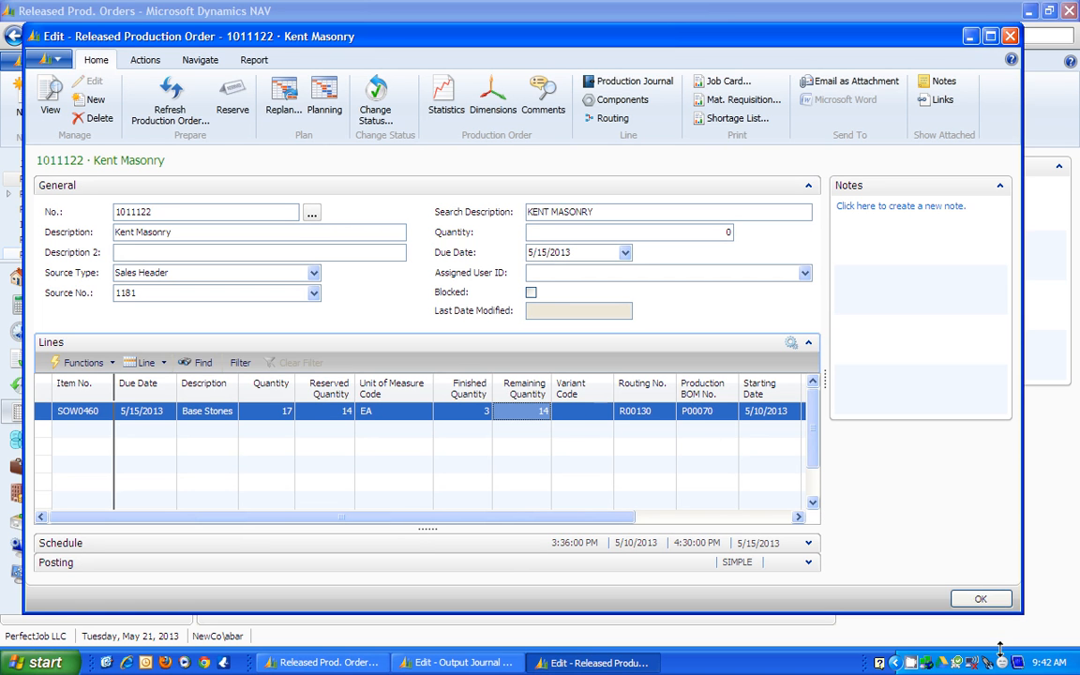
{"action": "left_click", "coordinate": [980, 600]}
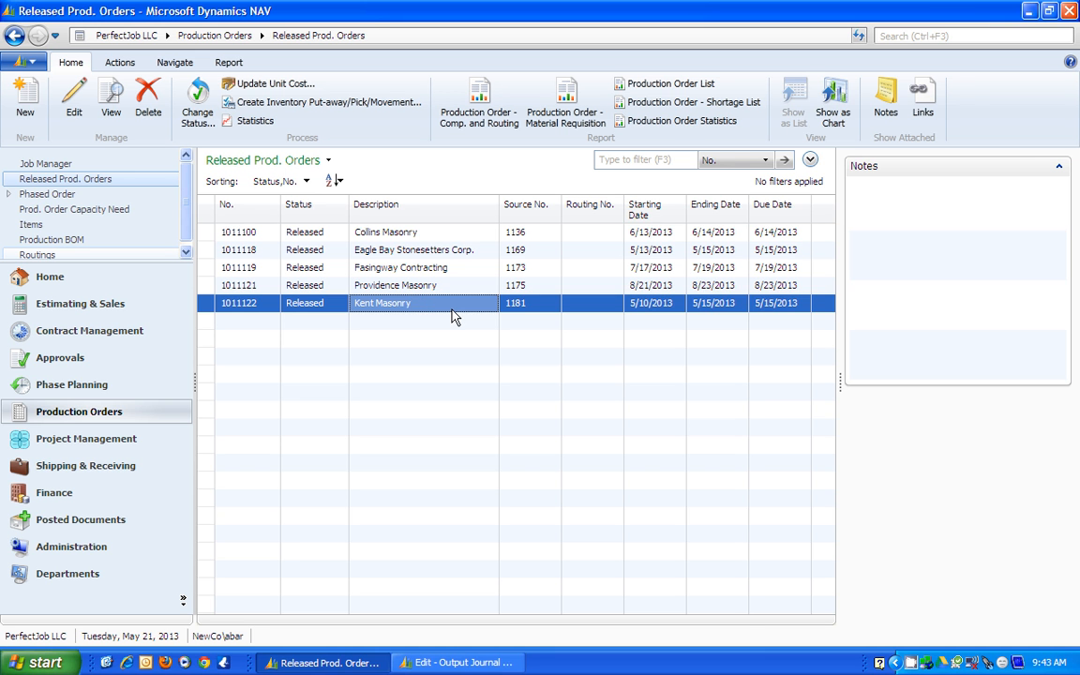
Step: Search for "output" and open the Output Journals page again
{"action": "left_click", "coordinate": [879, 35]}
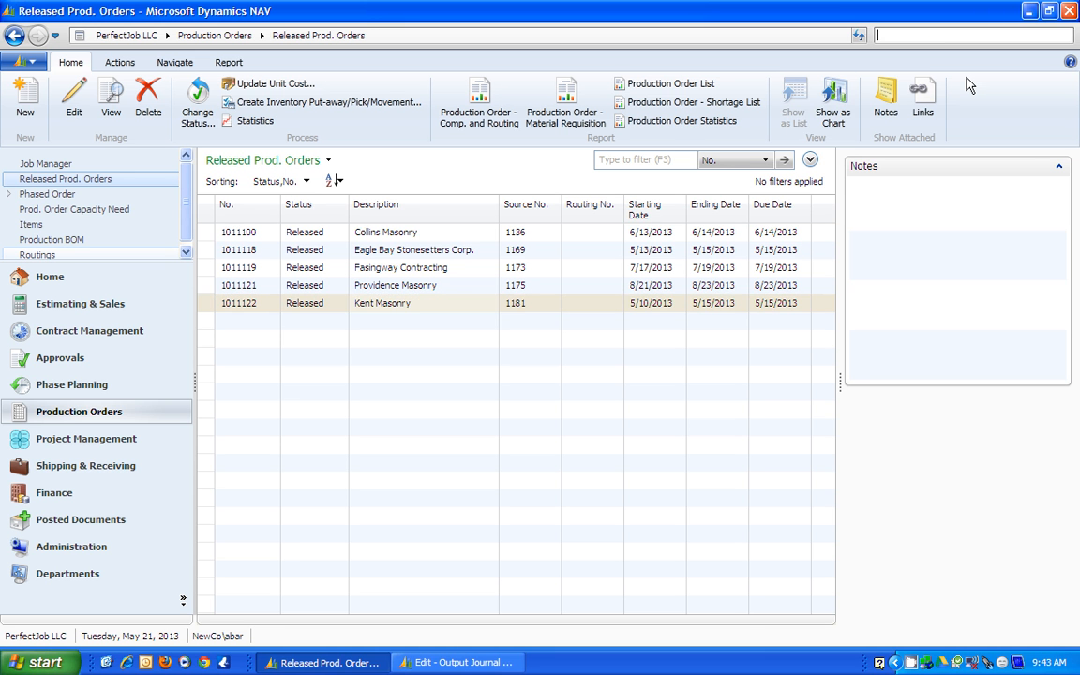
{"action": "type", "text": "output"}
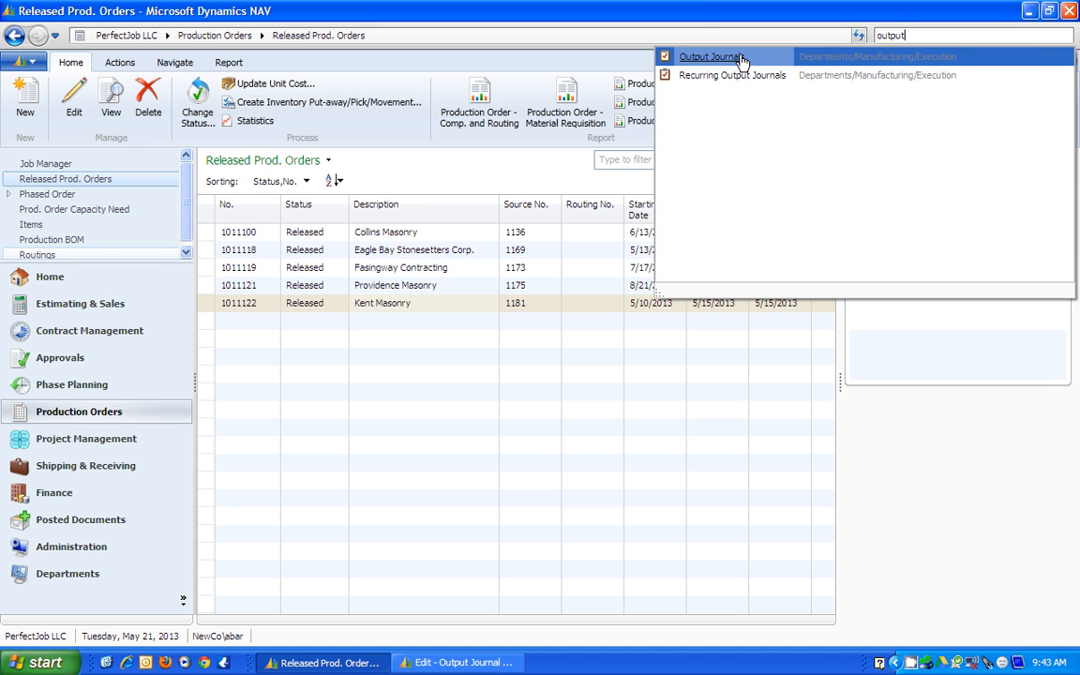
{"action": "left_click", "coordinate": [741, 60]}
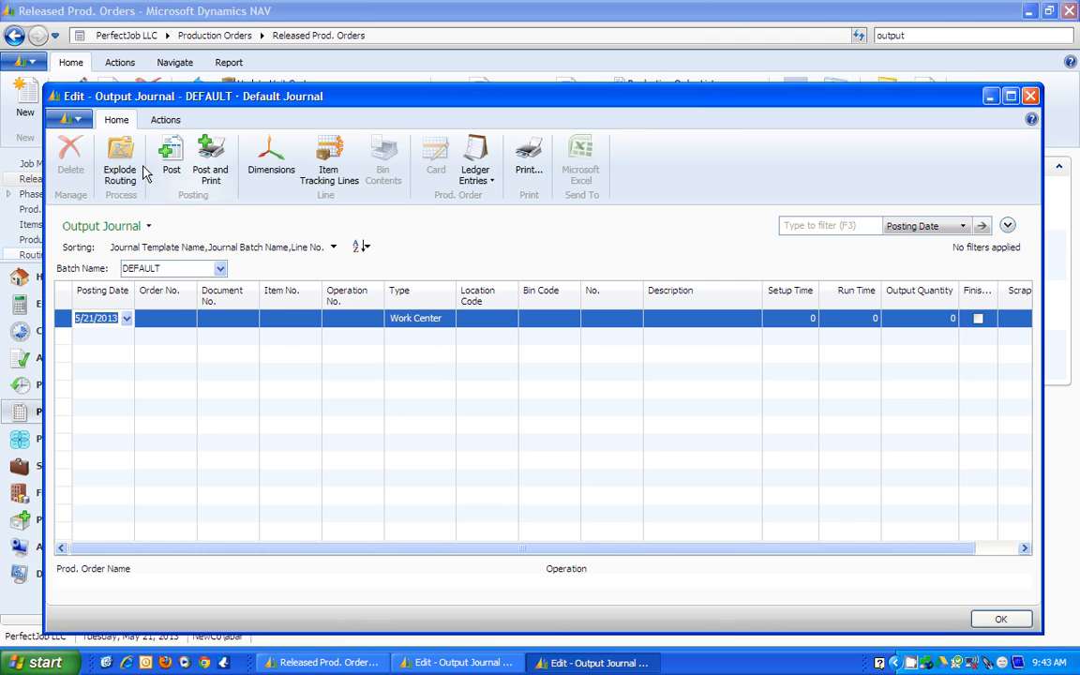
Step: Fill a new output journal line with the Kent Masonry production order and its Base Stones item, SOW0460
{"action": "left_click", "coordinate": [178, 319]}
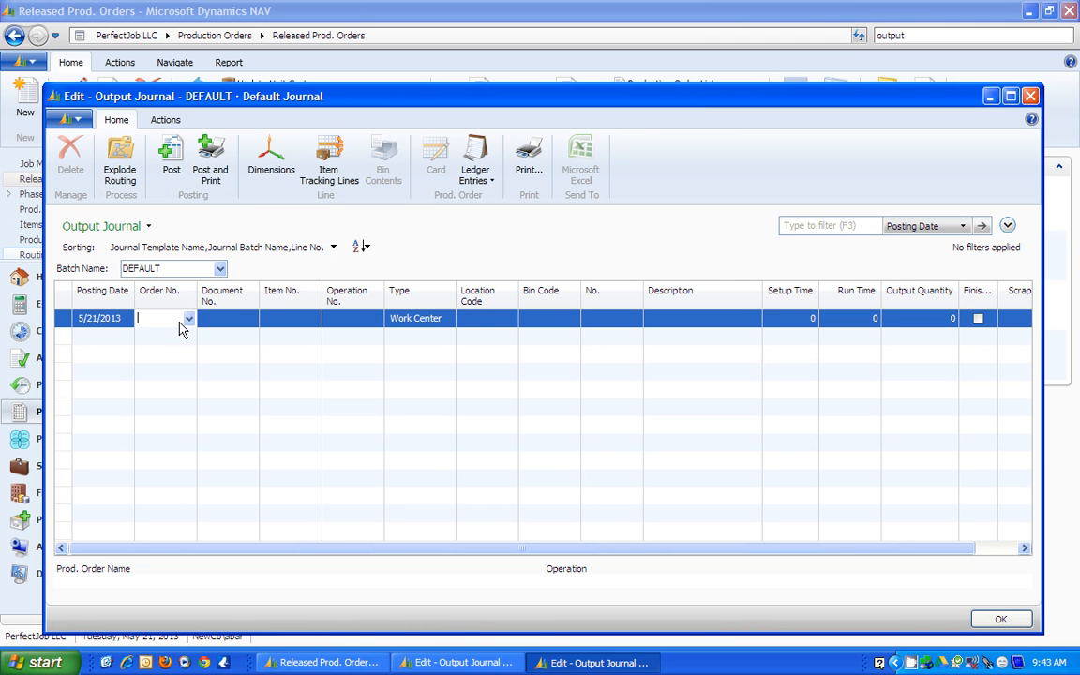
{"action": "left_click", "coordinate": [189, 318]}
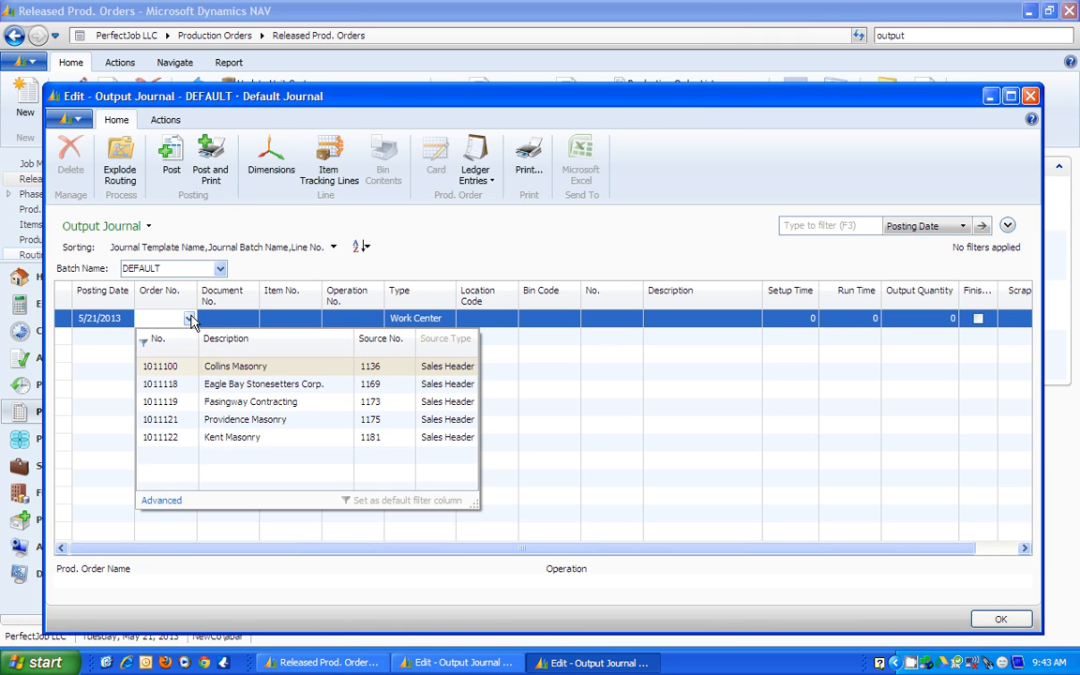
{"action": "left_click", "coordinate": [234, 437]}
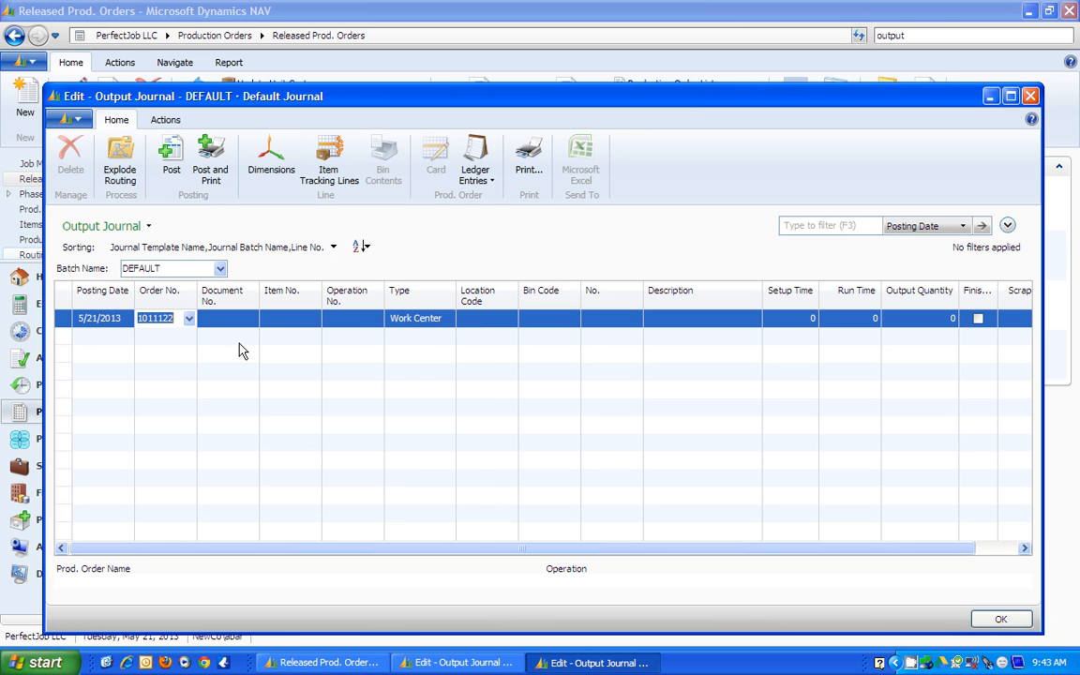
{"action": "left_click", "coordinate": [246, 327]}
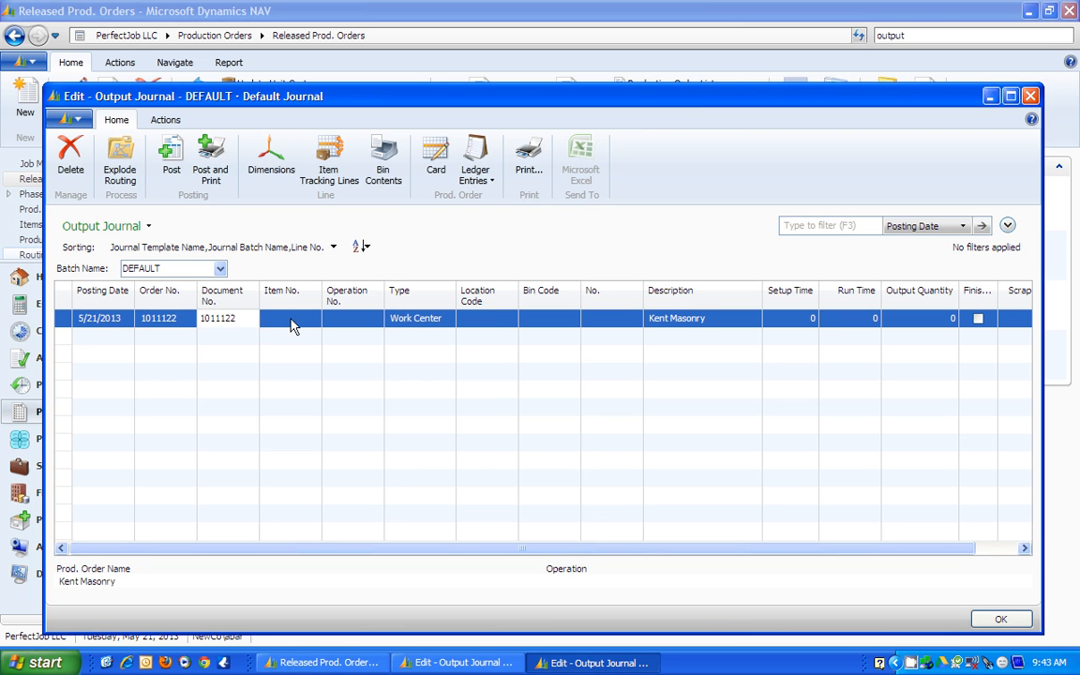
{"action": "left_click", "coordinate": [291, 324]}
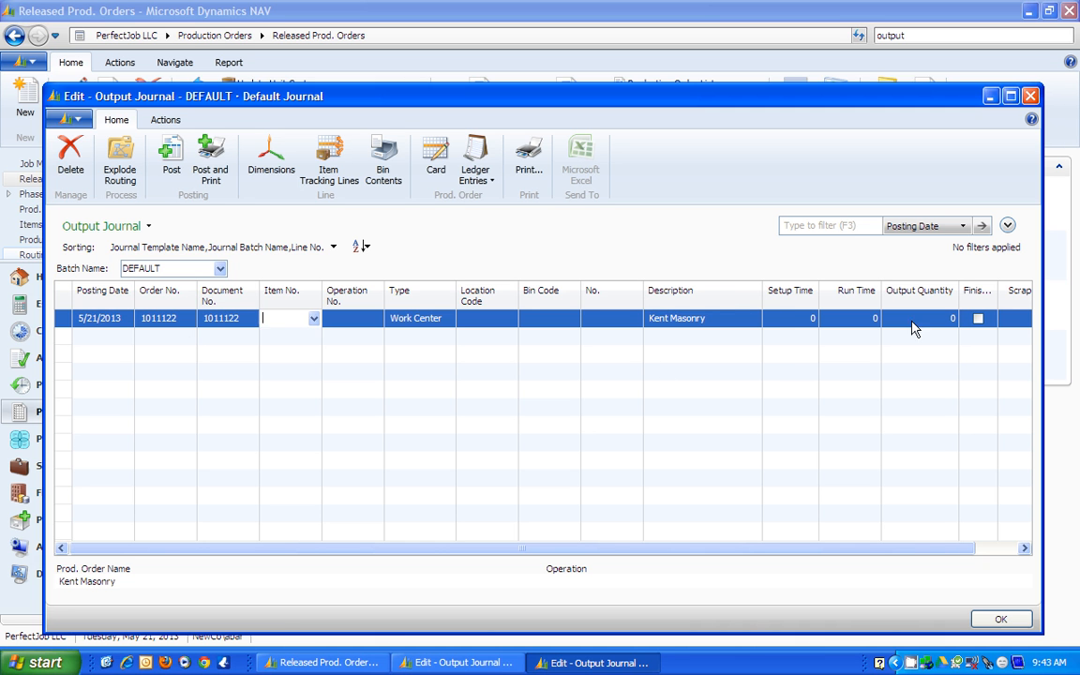
{"action": "left_click", "coordinate": [314, 320]}
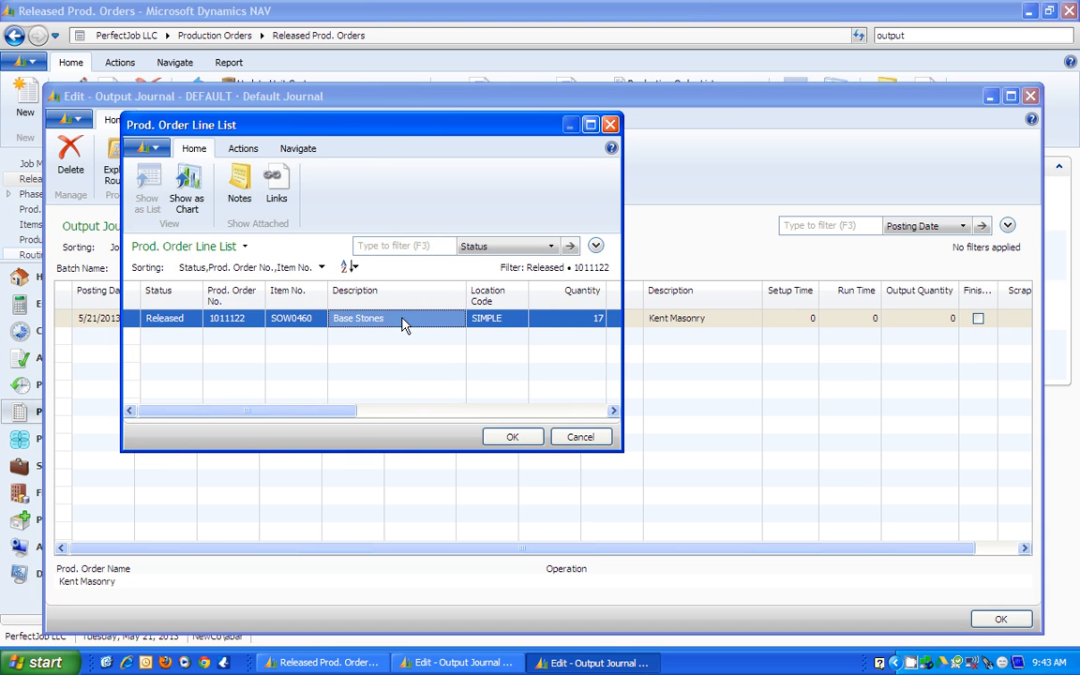
{"action": "left_click", "coordinate": [514, 437]}
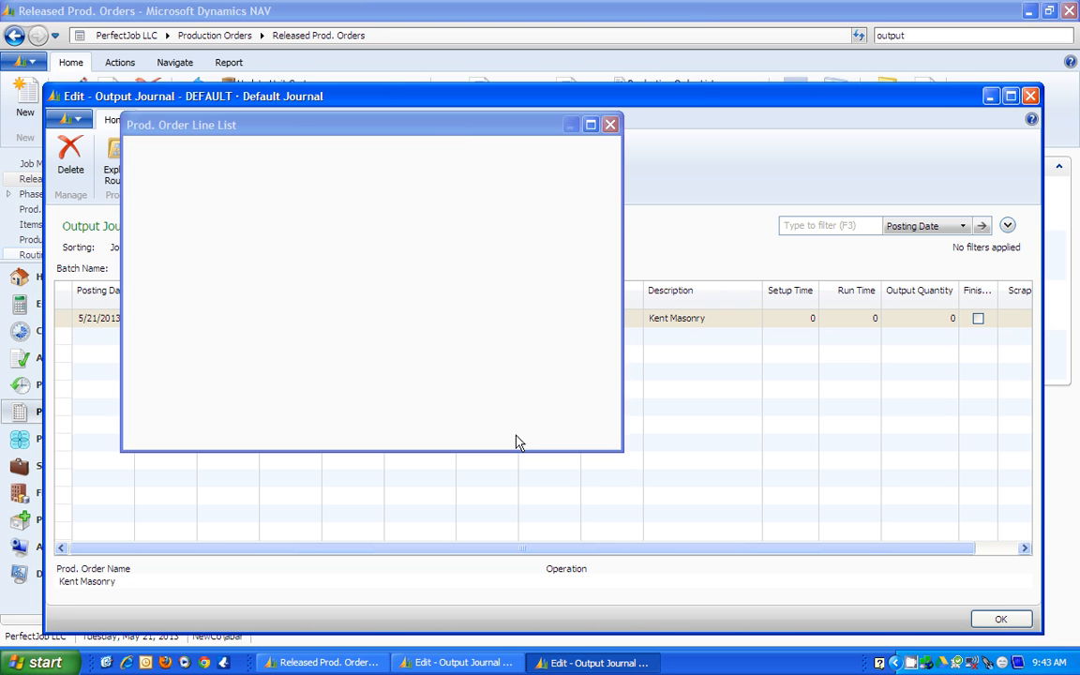
Step: Assign operation 2, Production Department, to the new output journal line and set its output quantity to 1
{"action": "left_click", "coordinate": [356, 319]}
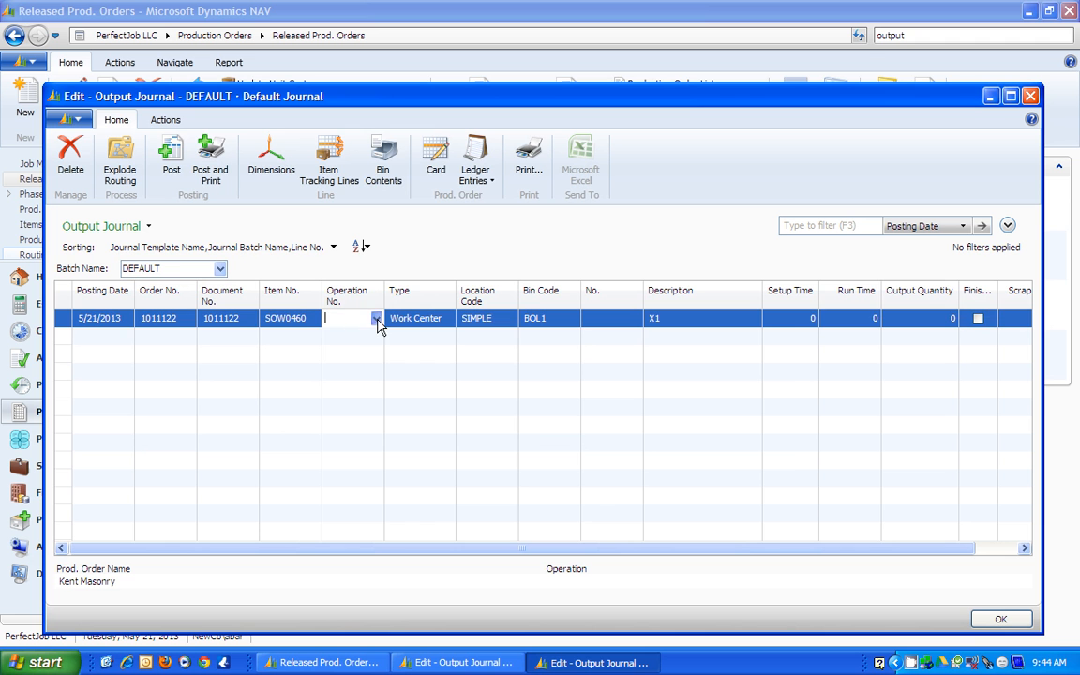
{"action": "left_click", "coordinate": [376, 319]}
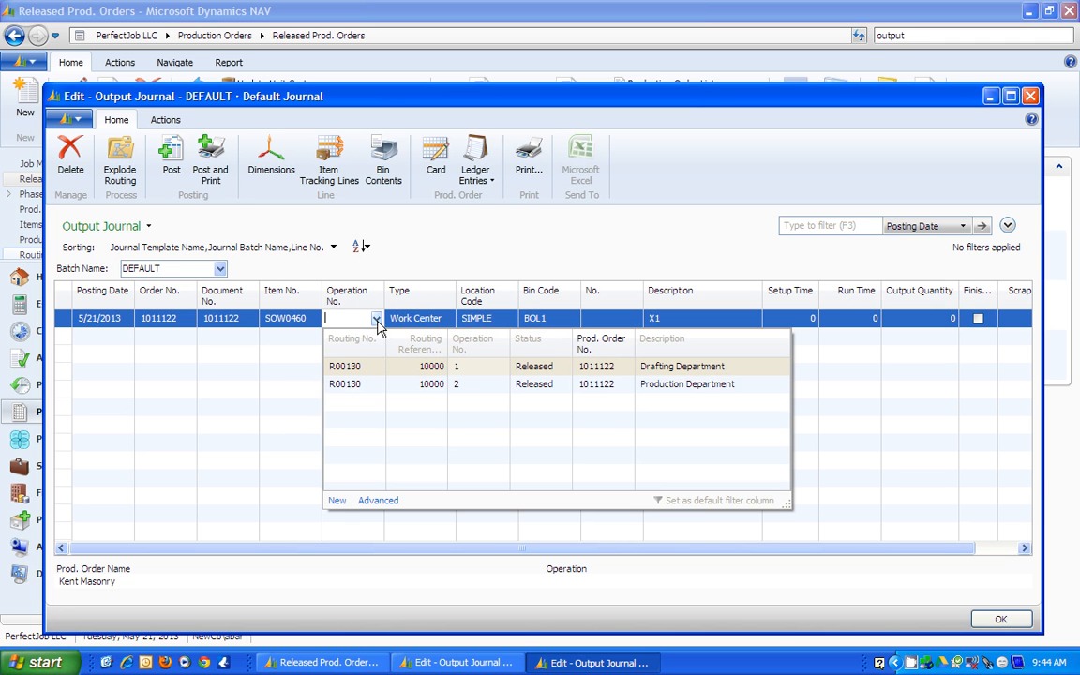
{"action": "left_click", "coordinate": [725, 384]}
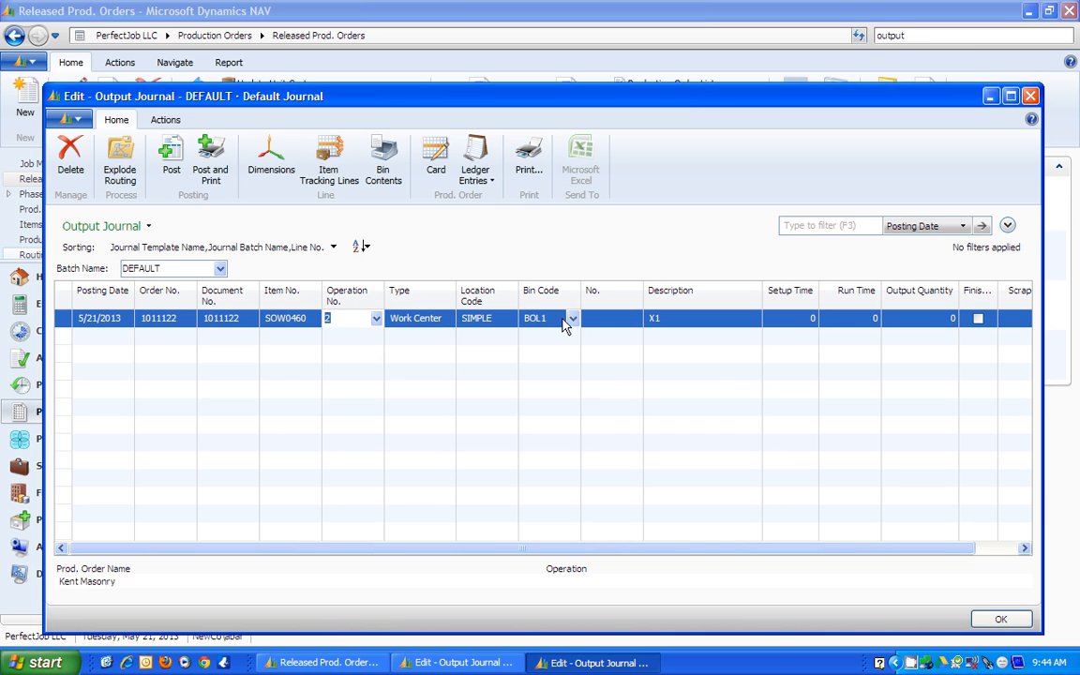
{"action": "left_click", "coordinate": [563, 319]}
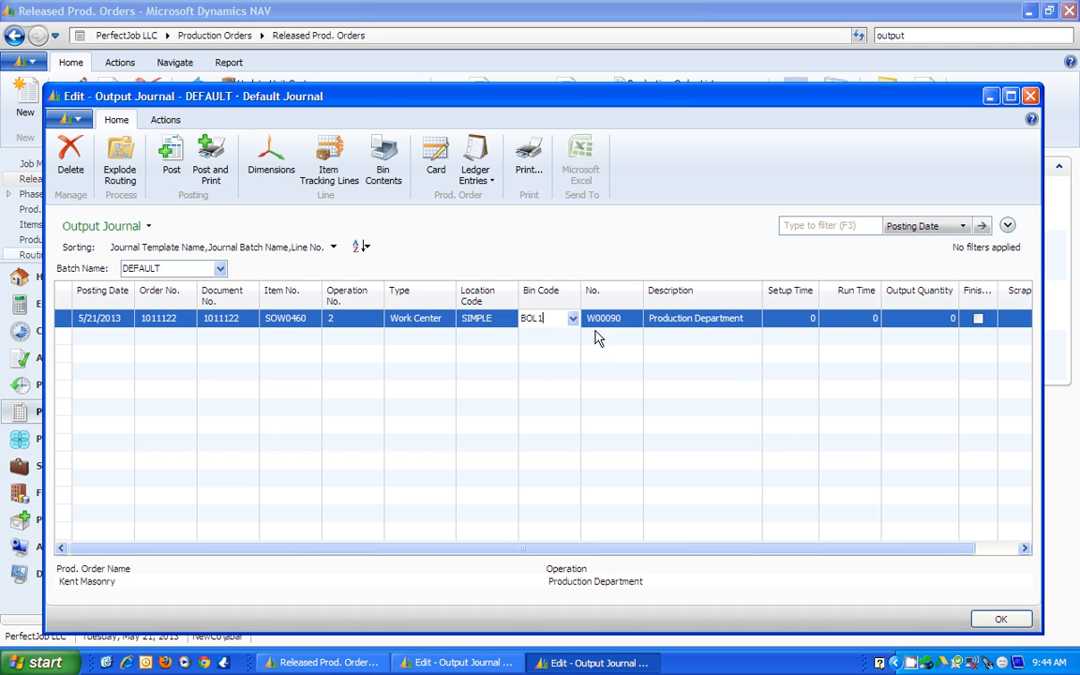
{"action": "left_click", "coordinate": [935, 319]}
{"action": "type", "text": "1"}
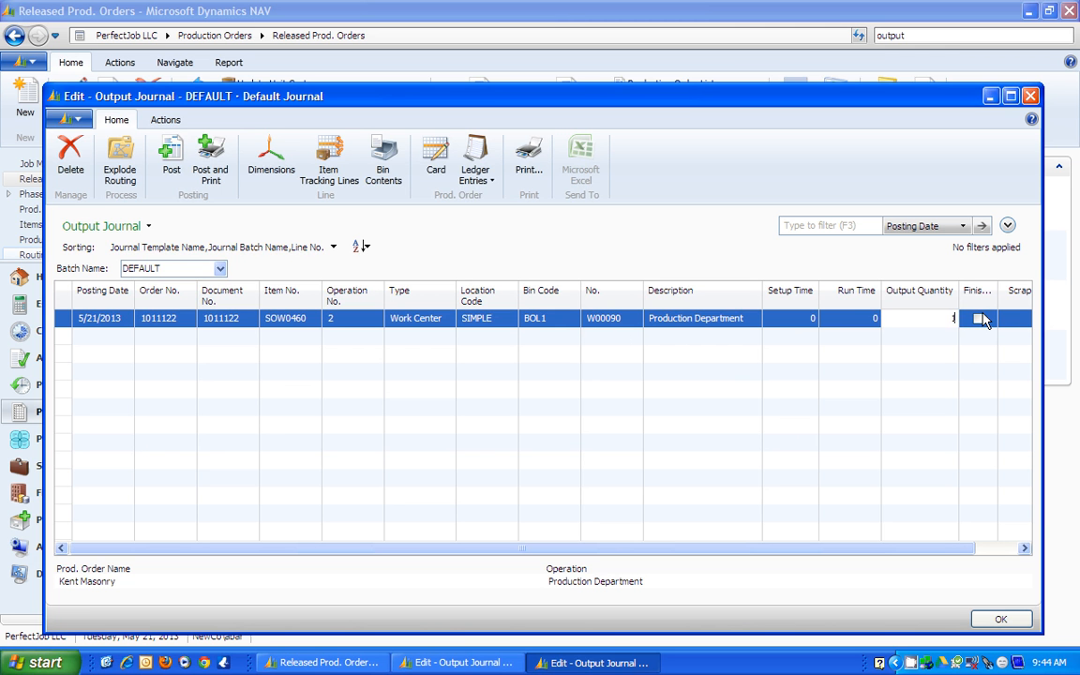
Step: Set the line's output quantity to 14 and create 14 customized serial numbers starting at 1122-4, incremented by 1, with a new lot number
{"action": "type", "text": "4"}
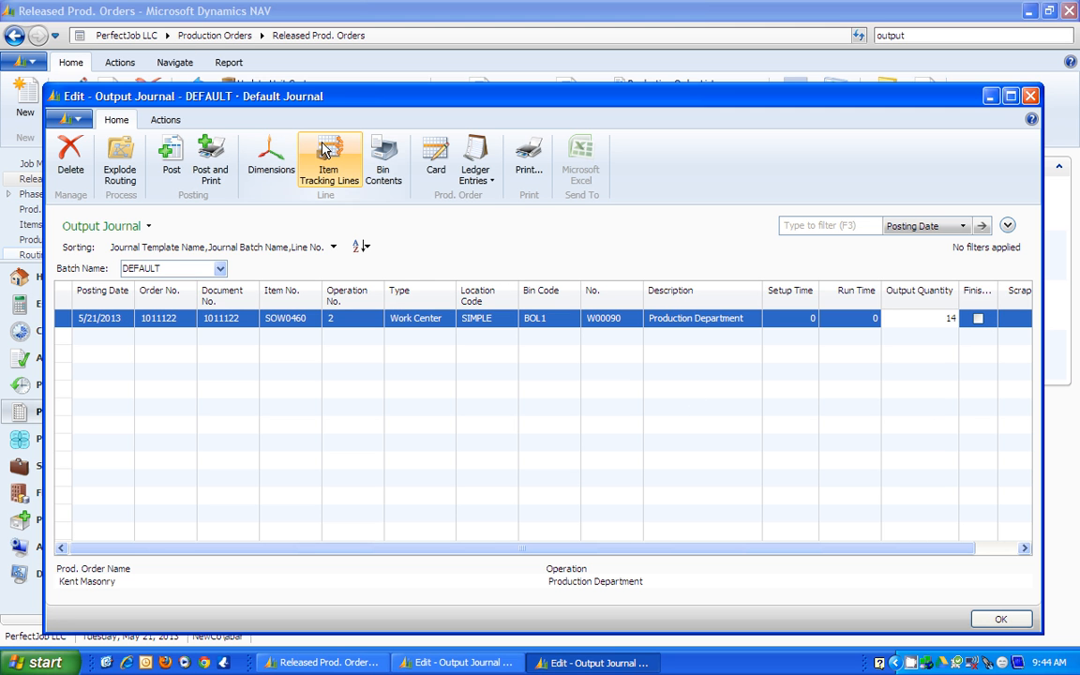
{"action": "left_click", "coordinate": [340, 168]}
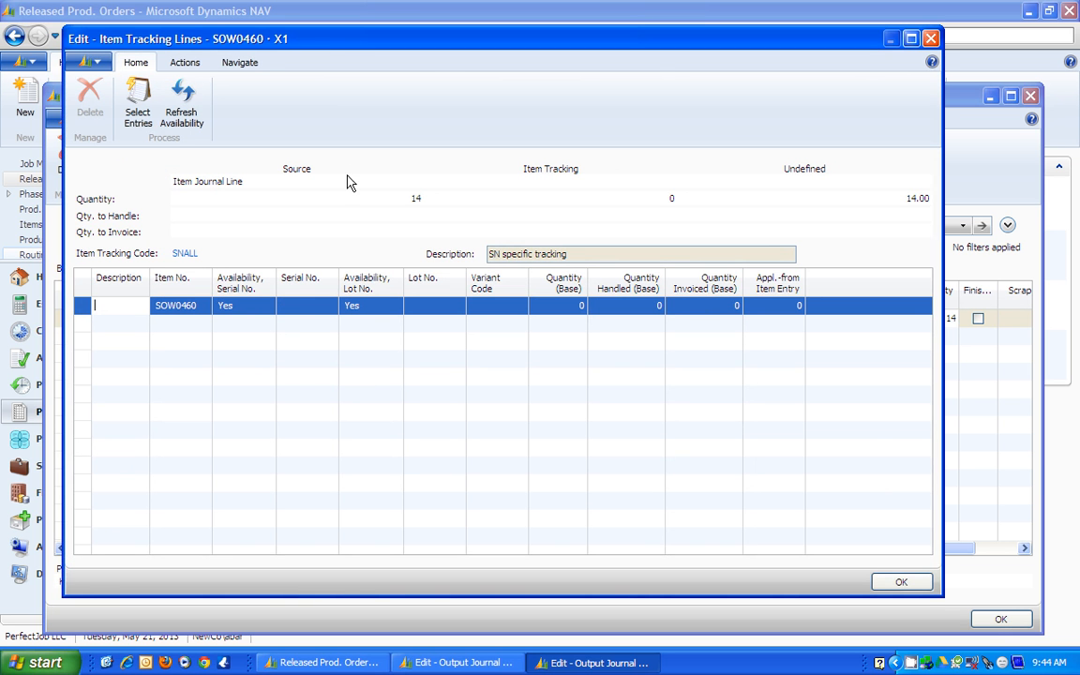
{"action": "left_click", "coordinate": [184, 64]}
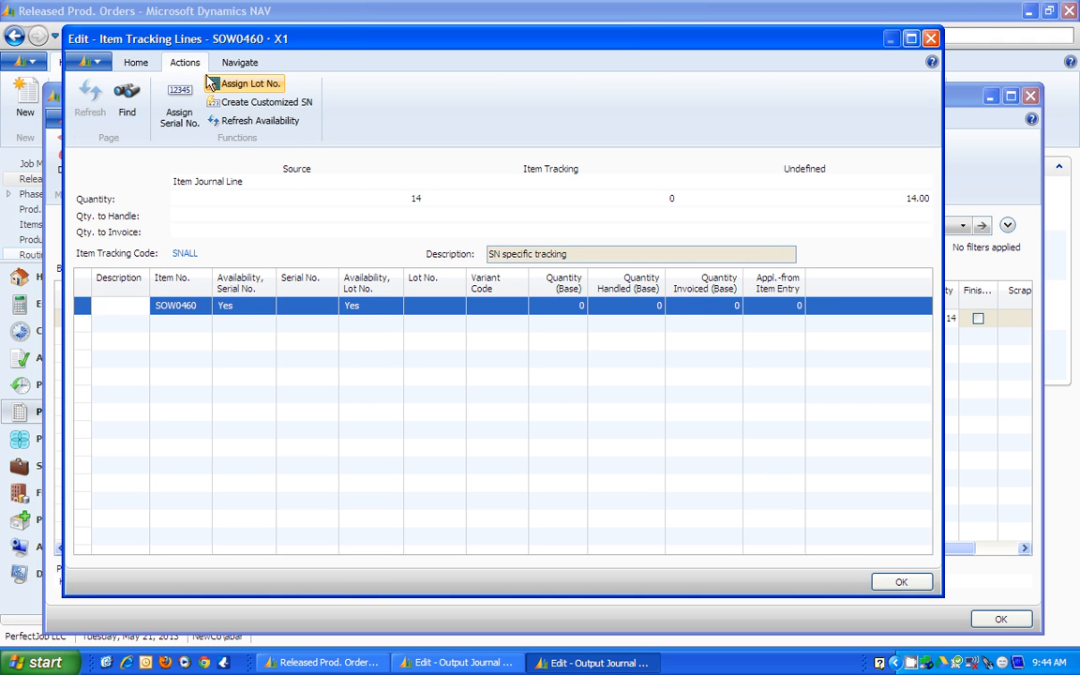
{"action": "left_click", "coordinate": [289, 111]}
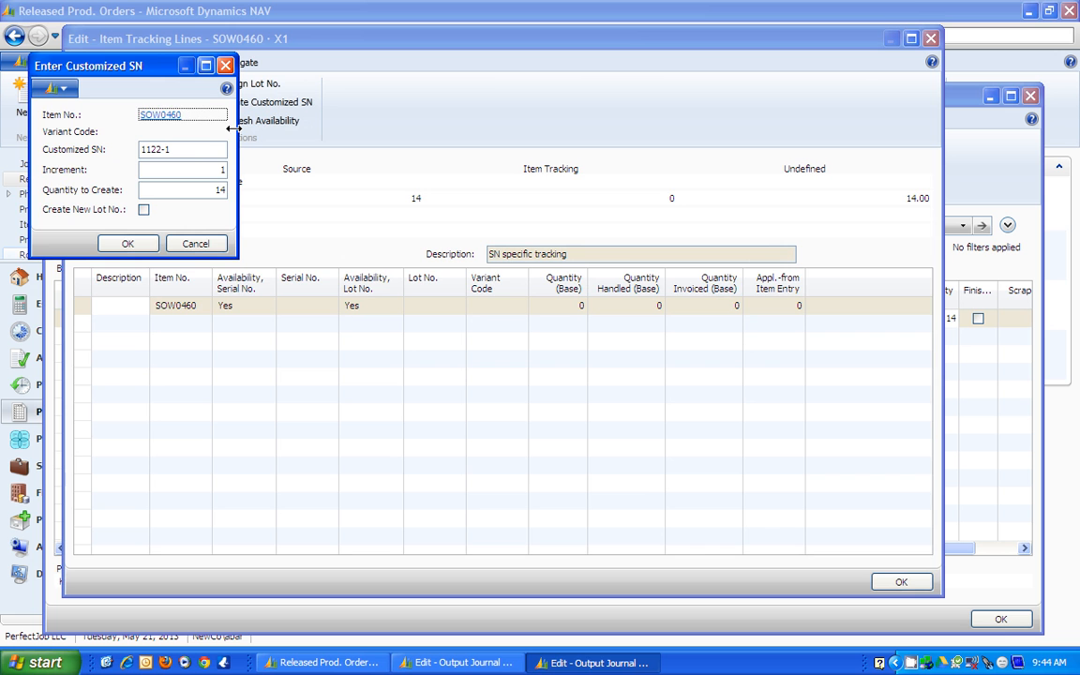
{"action": "left_click", "coordinate": [192, 155]}
{"action": "key", "text": "BackSpace"}
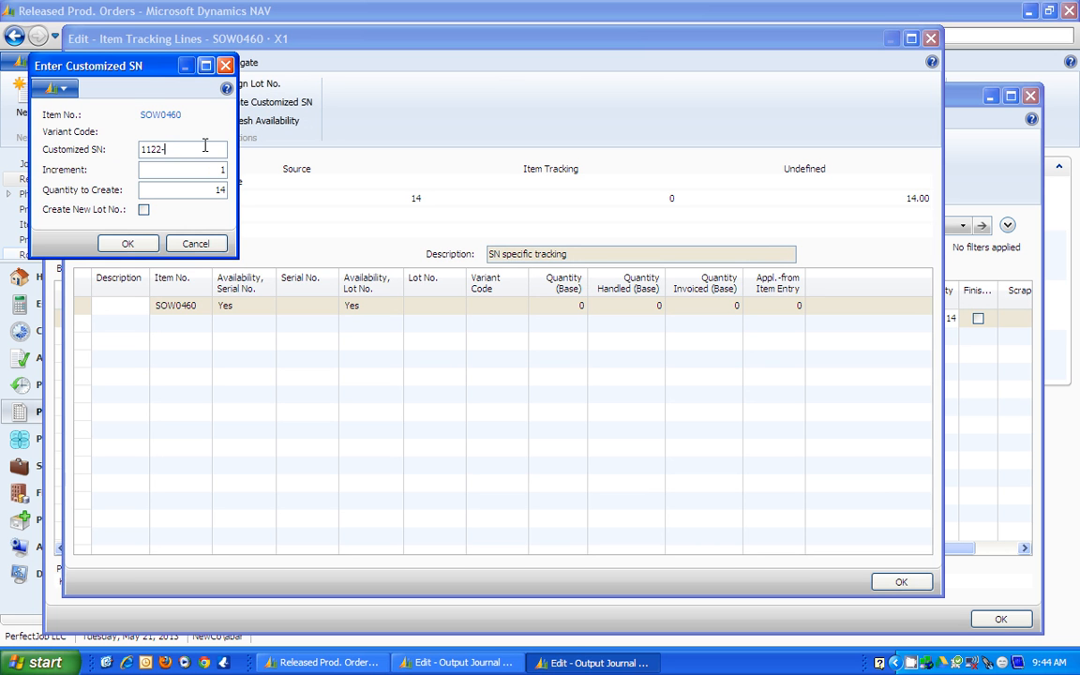
{"action": "type", "text": "4"}
{"action": "left_click", "coordinate": [145, 210]}
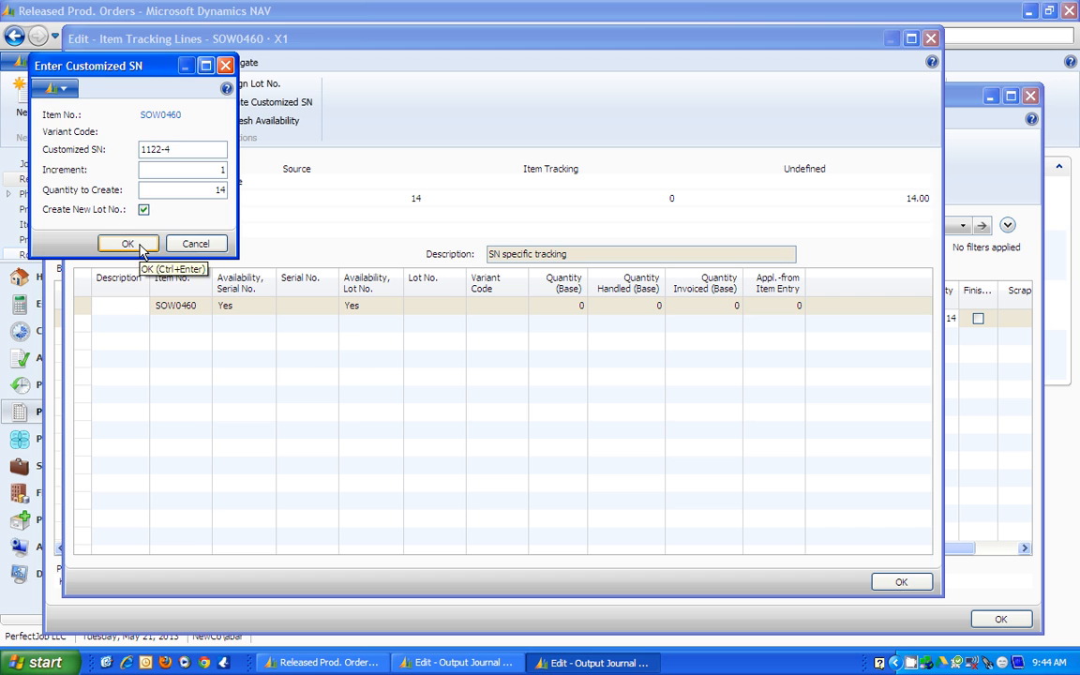
{"action": "left_click", "coordinate": [140, 247]}
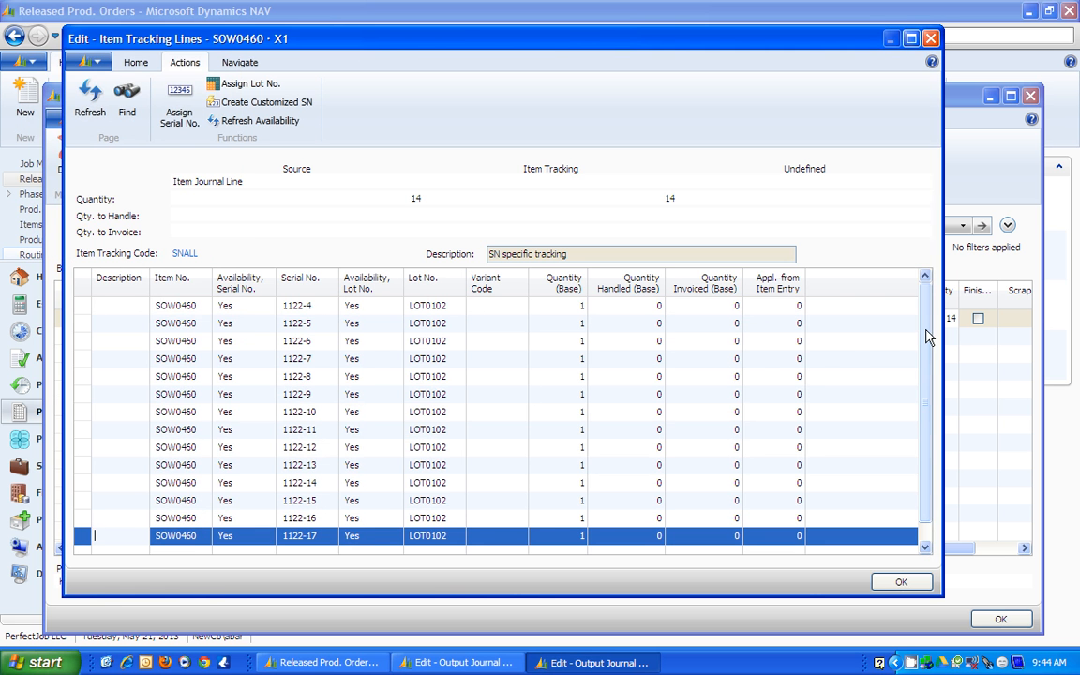
{"action": "scroll", "coordinate": [927, 340], "scroll_direction": "down", "scroll_amount": 1}
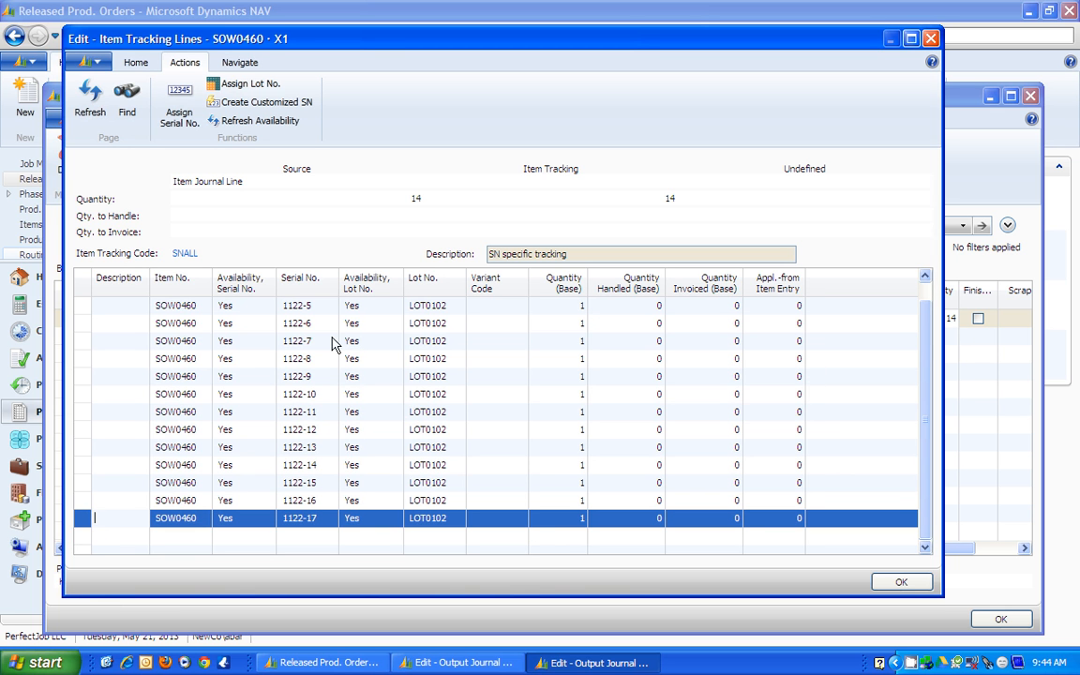
{"action": "left_click", "coordinate": [902, 584]}
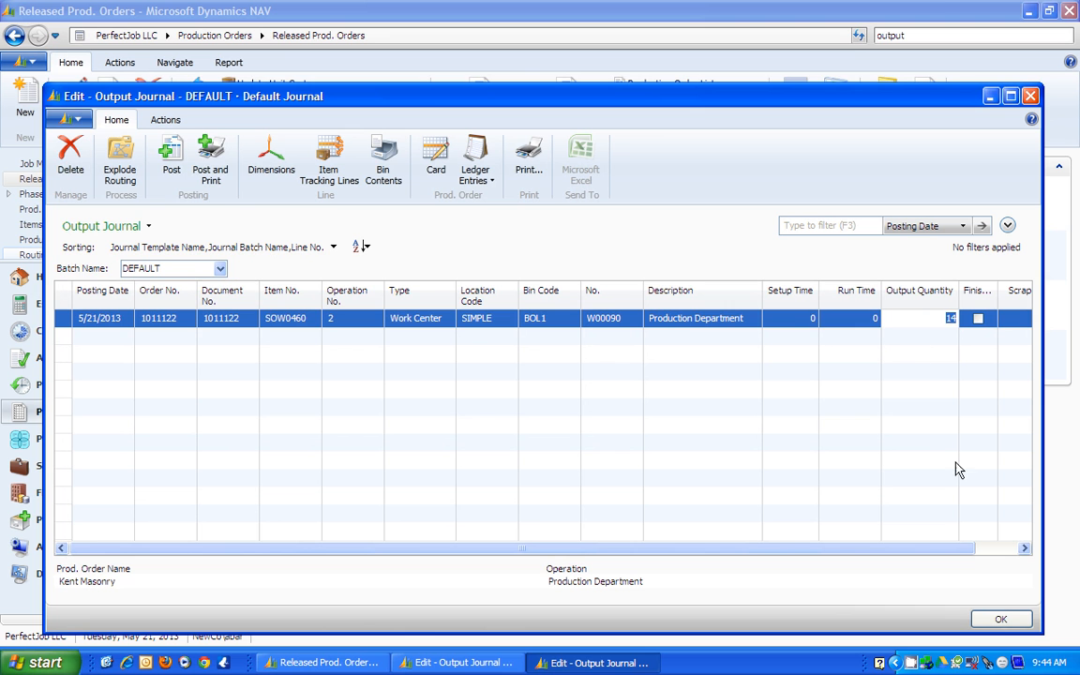
Step: Post the output journal line and return to the Kent Masonry order in the released production orders list
{"action": "left_click", "coordinate": [171, 162]}
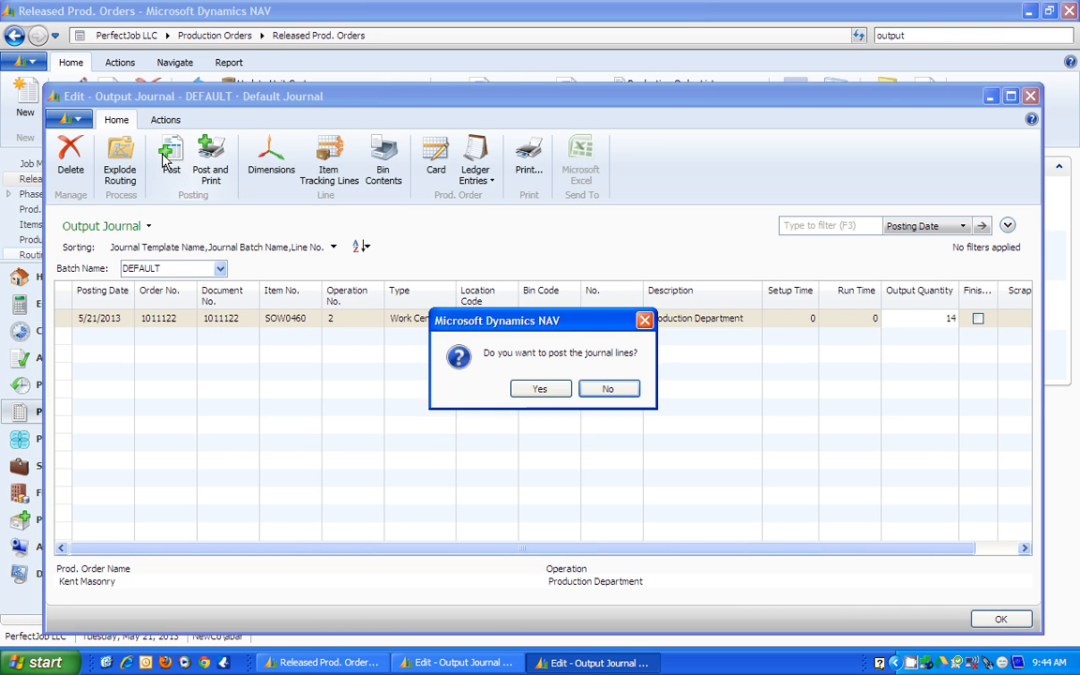
{"action": "left_click", "coordinate": [542, 393]}
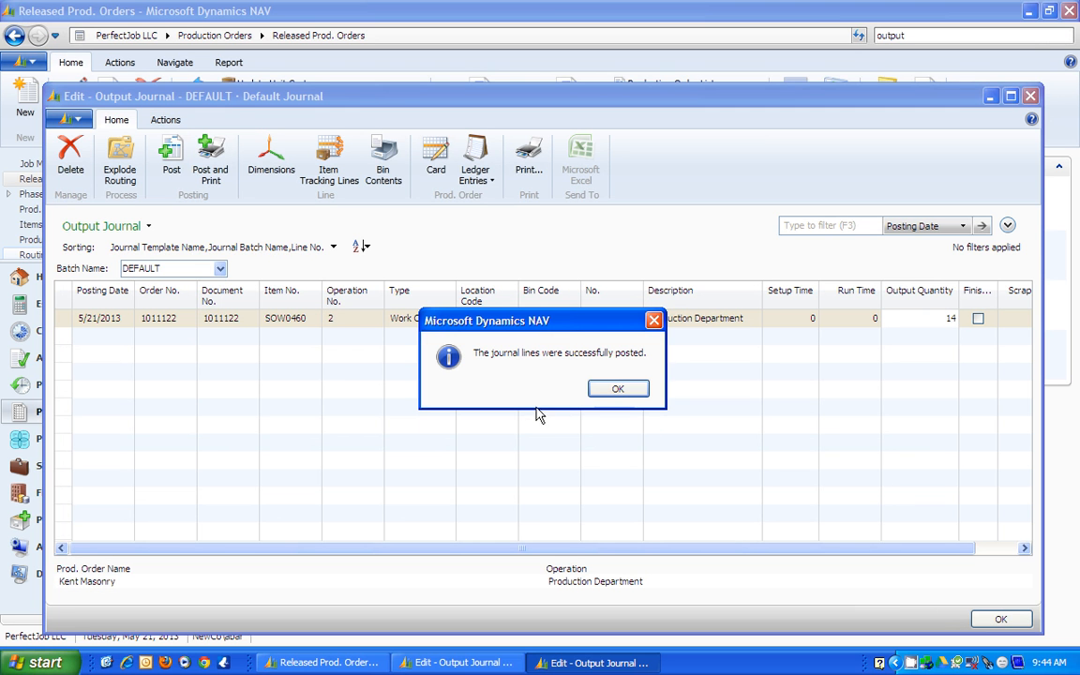
{"action": "left_click", "coordinate": [616, 391]}
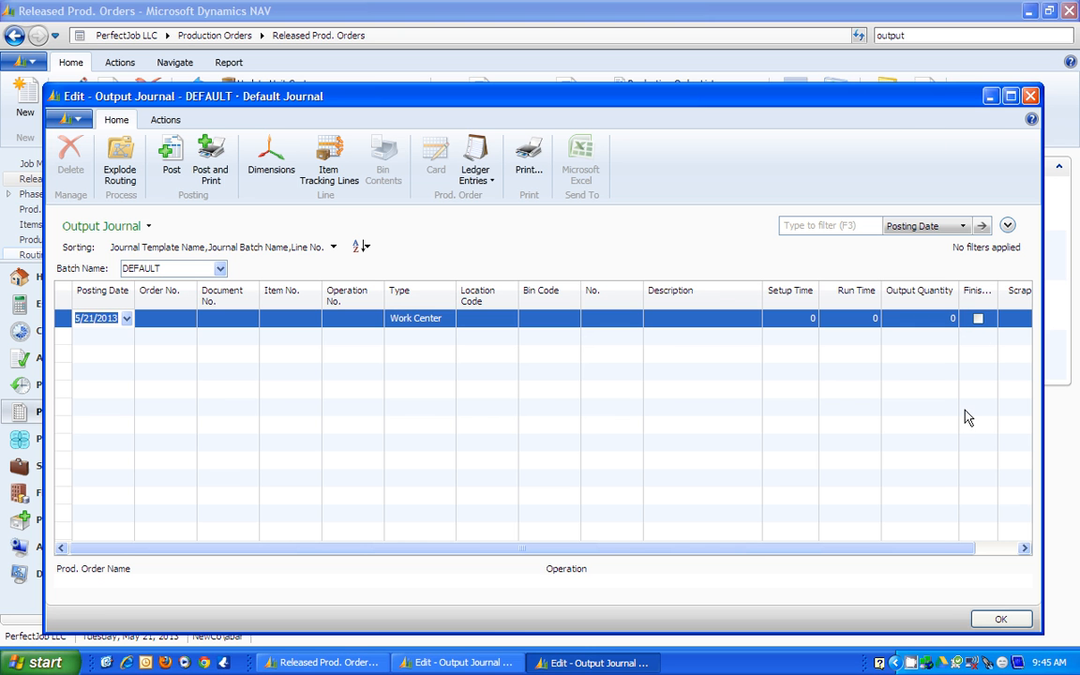
{"action": "left_click", "coordinate": [1031, 96]}
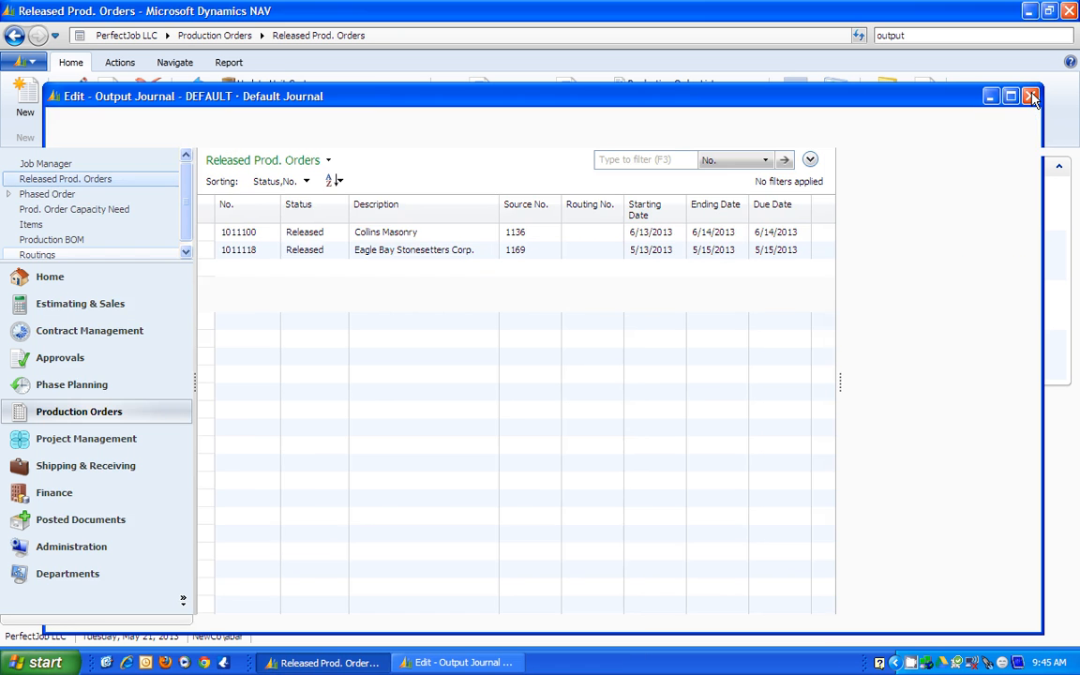
{"action": "left_click", "coordinate": [389, 304]}
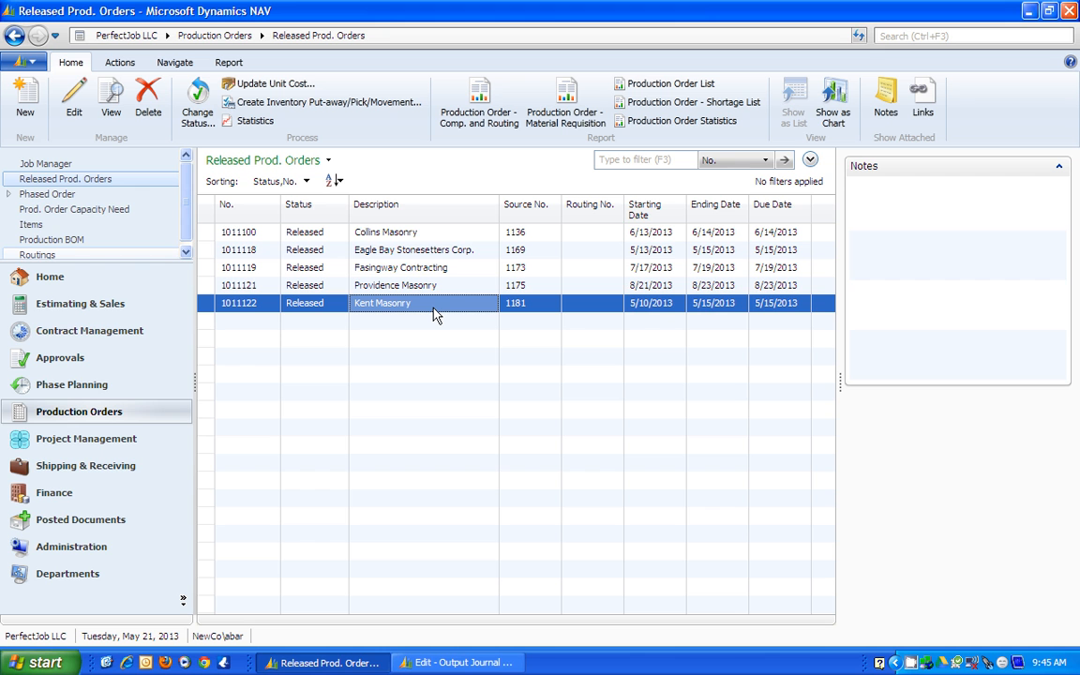
Step: Create a new warehouse shipment in Shipping & Receiving for the SIMPLE location
{"action": "left_click", "coordinate": [113, 467]}
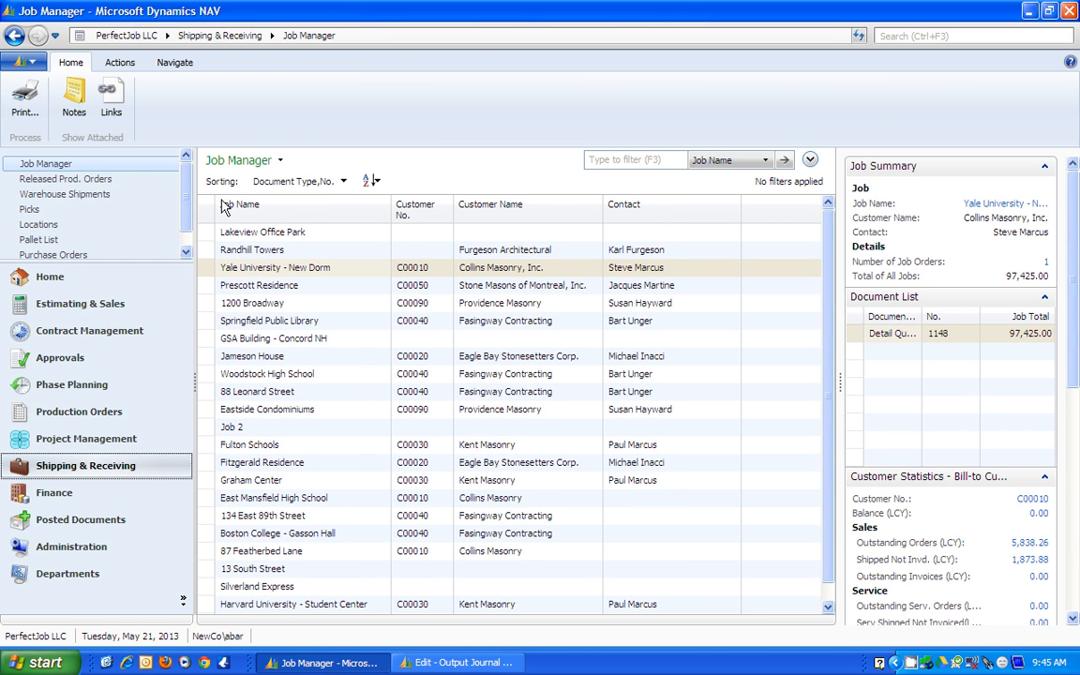
{"action": "left_click", "coordinate": [103, 196]}
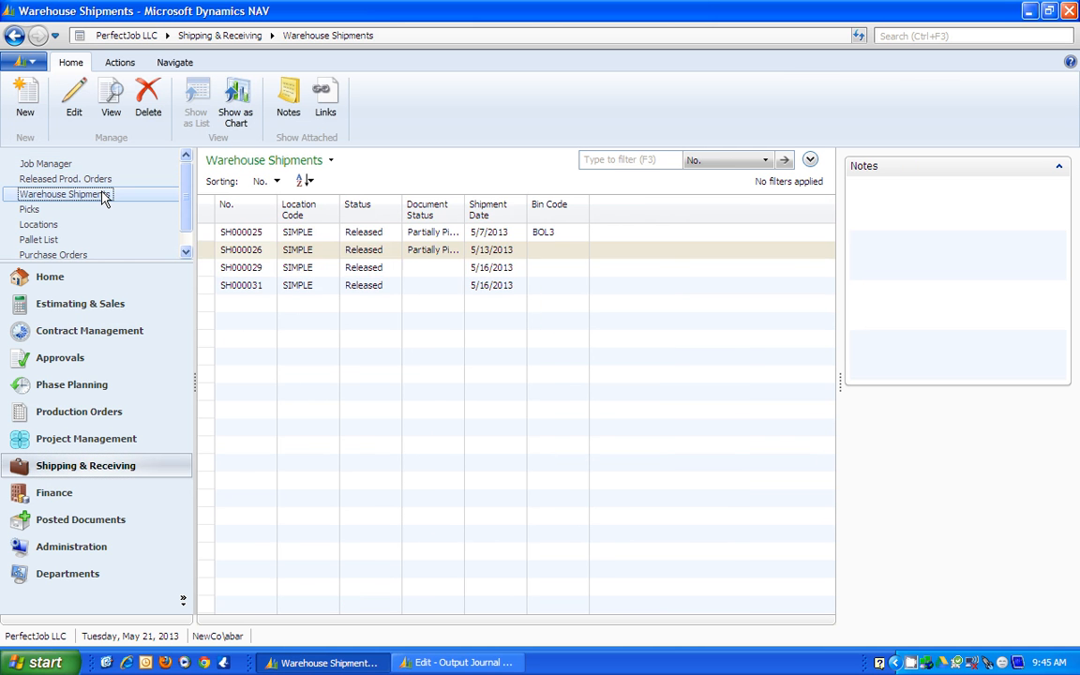
{"action": "left_click", "coordinate": [25, 102]}
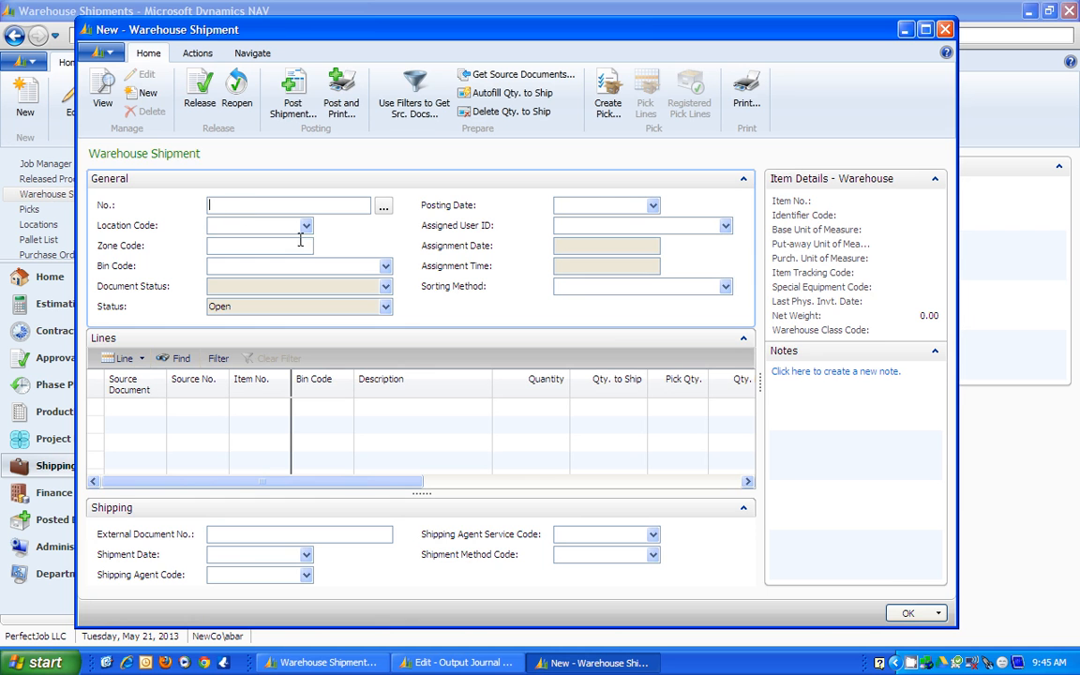
{"action": "key", "text": "Tab"}
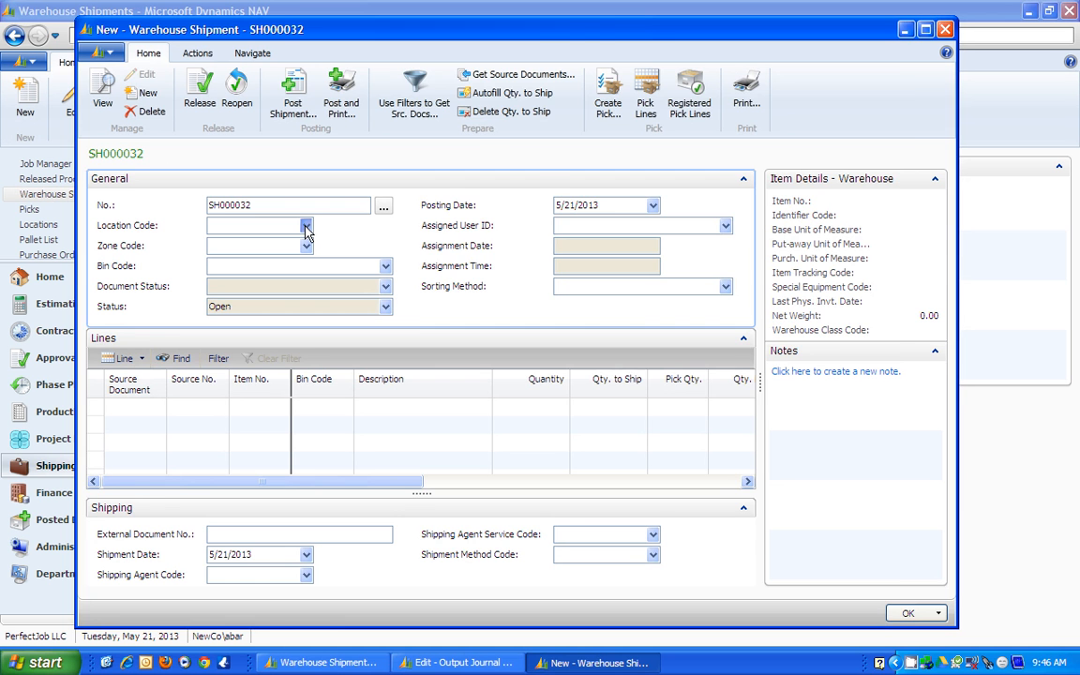
{"action": "left_click", "coordinate": [307, 228]}
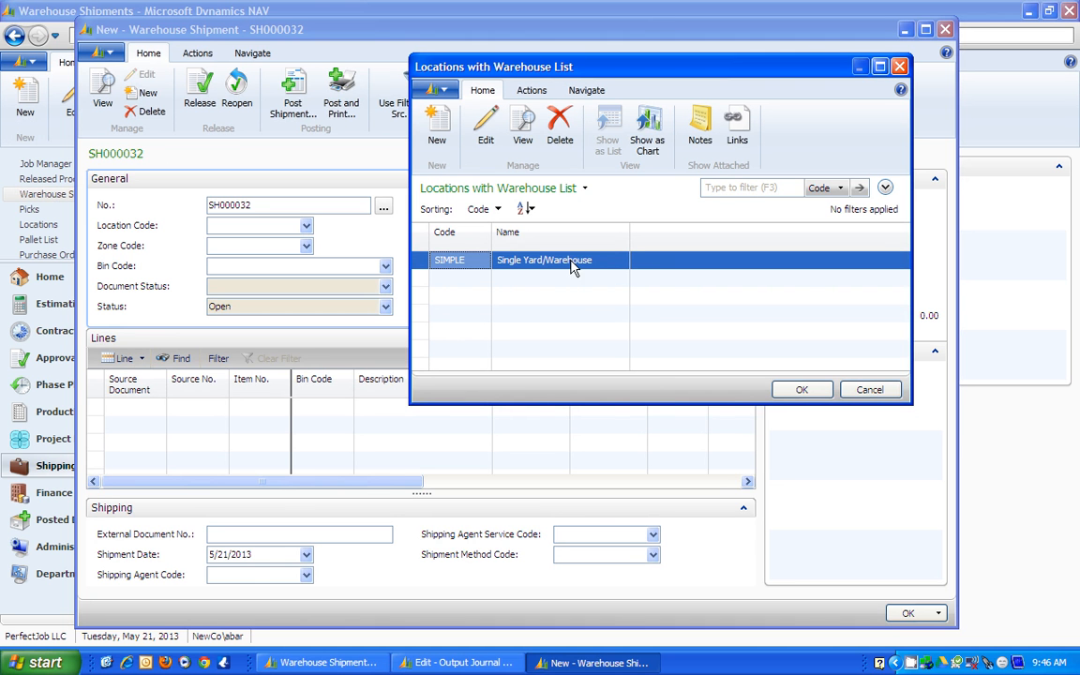
{"action": "left_click", "coordinate": [574, 266]}
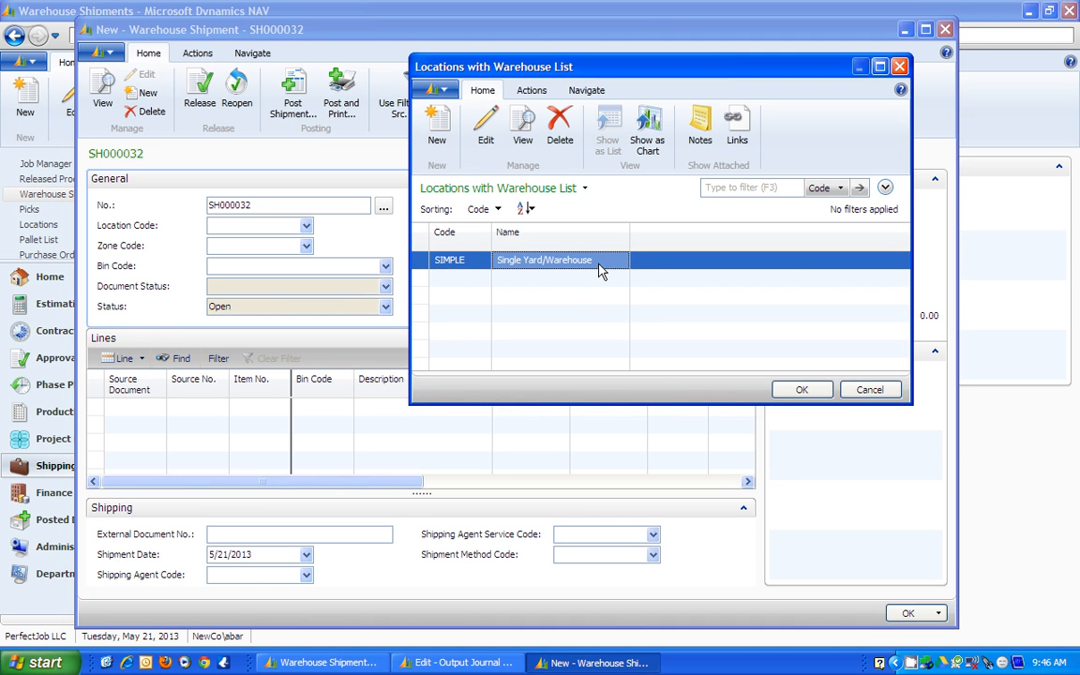
{"action": "left_click", "coordinate": [800, 390]}
{"action": "left_click", "coordinate": [272, 244]}
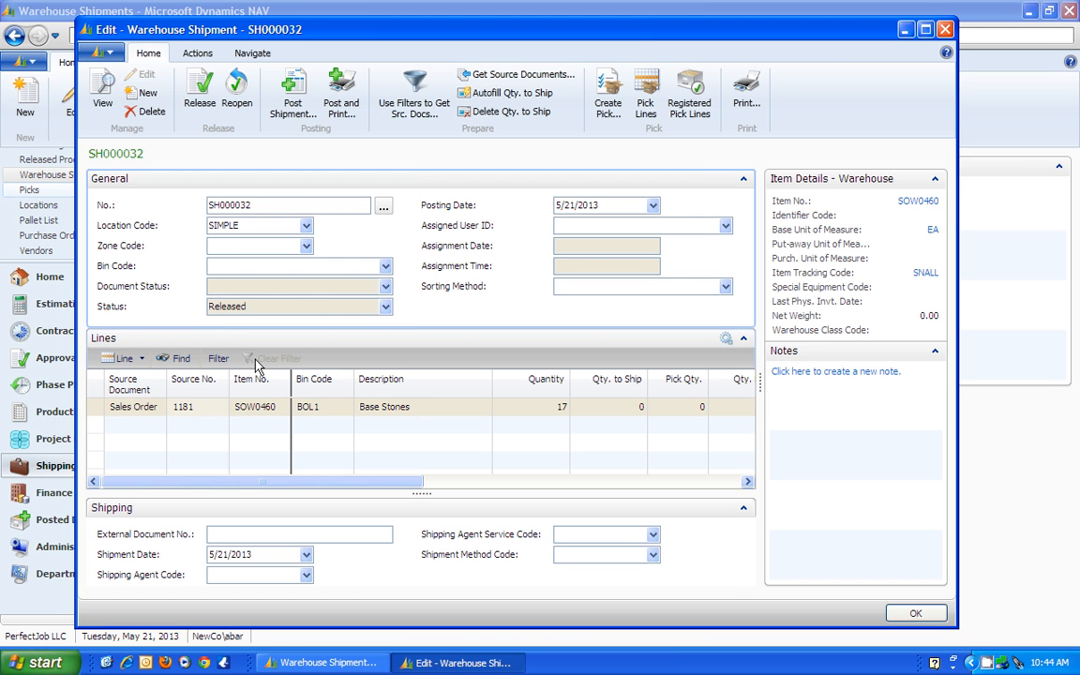
Step: Examine the serial and lot numbers tracked for the shipment's Base Stones line, then close the shipment
{"action": "left_click", "coordinate": [216, 411]}
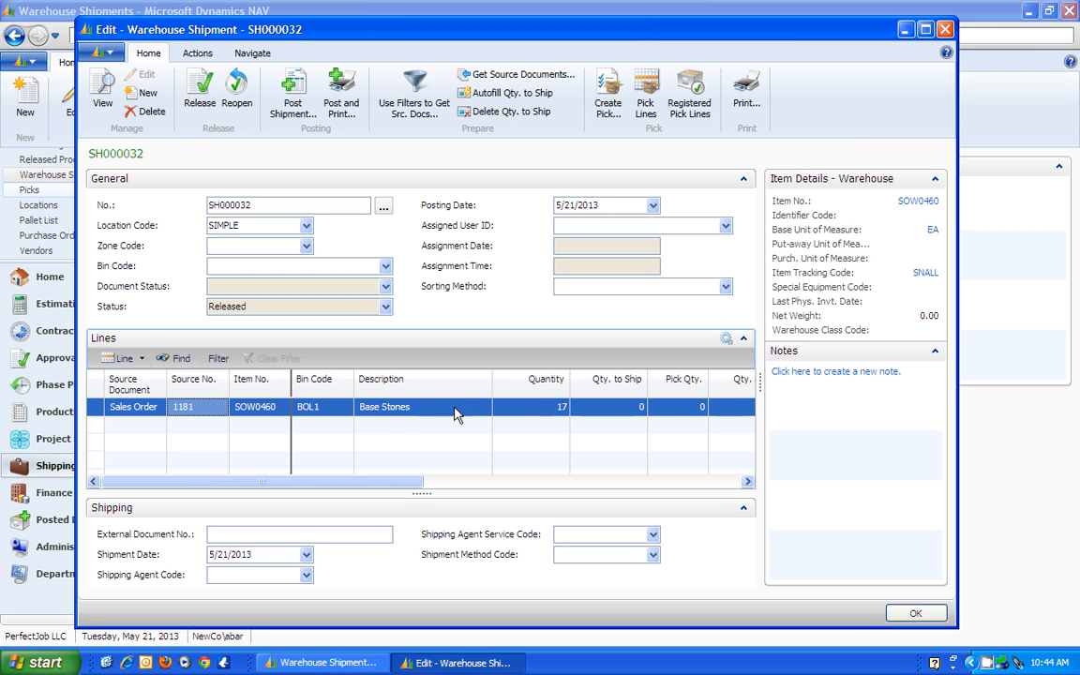
{"action": "left_click", "coordinate": [131, 359]}
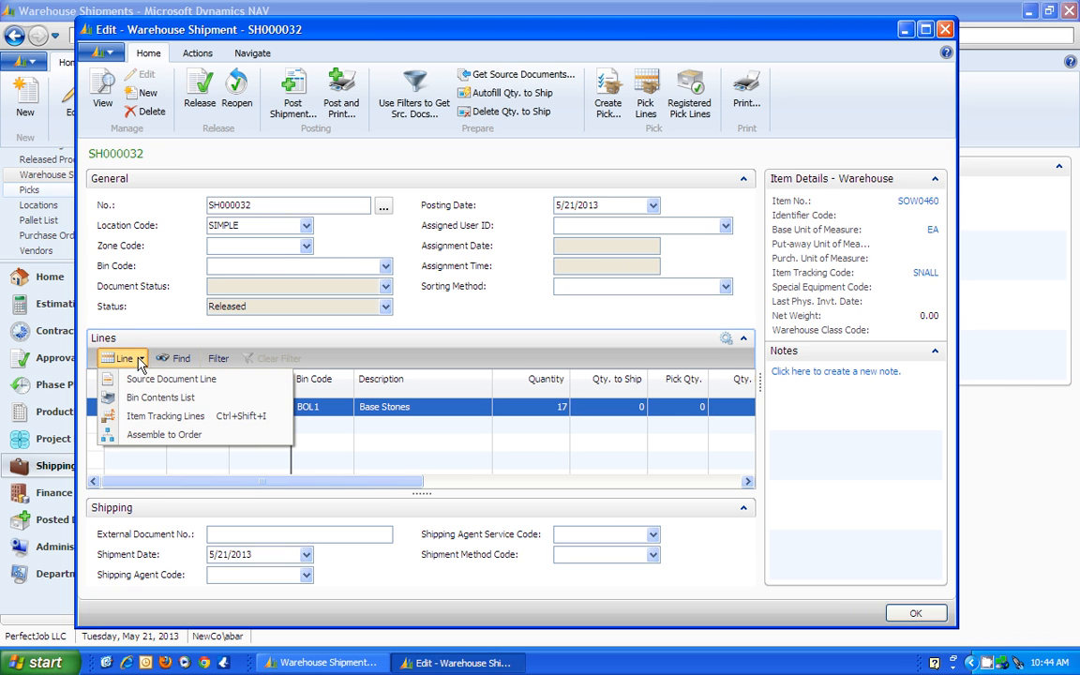
{"action": "left_click", "coordinate": [148, 418]}
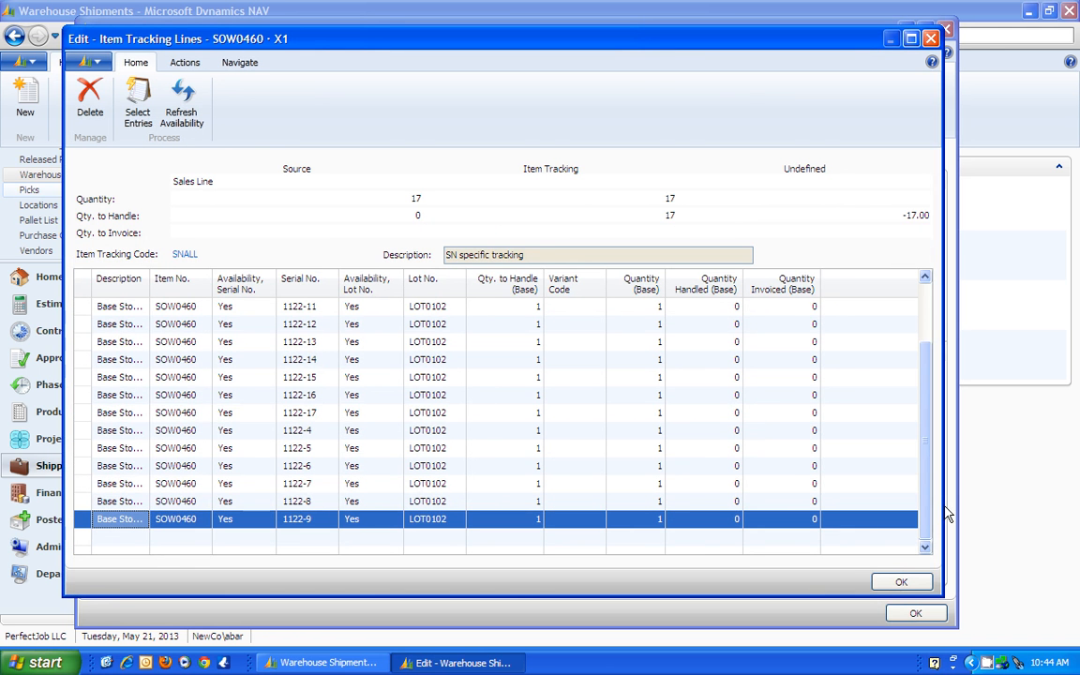
{"action": "scroll", "coordinate": [929, 414], "scroll_direction": "up", "scroll_amount": 2}
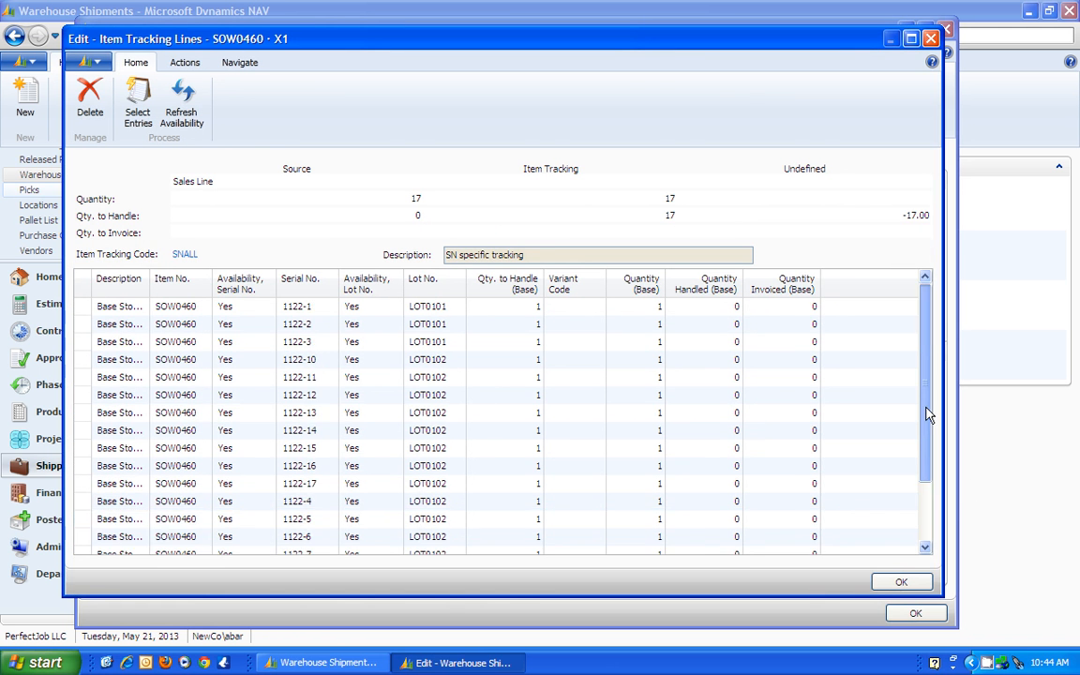
{"action": "left_click", "coordinate": [308, 308]}
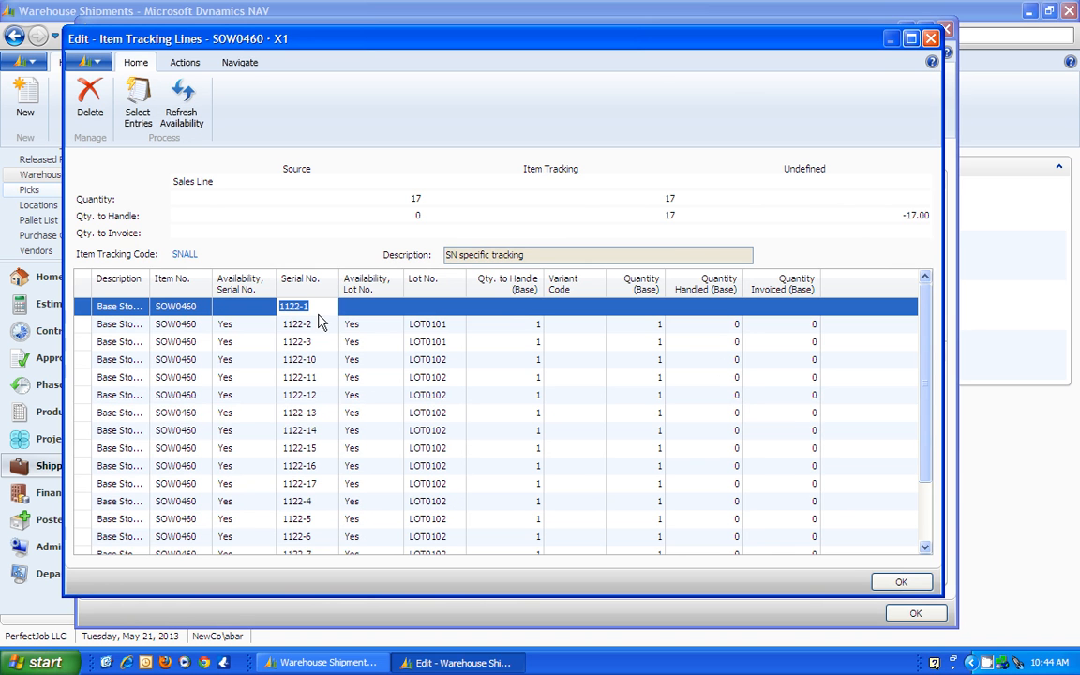
{"action": "left_click", "coordinate": [323, 324]}
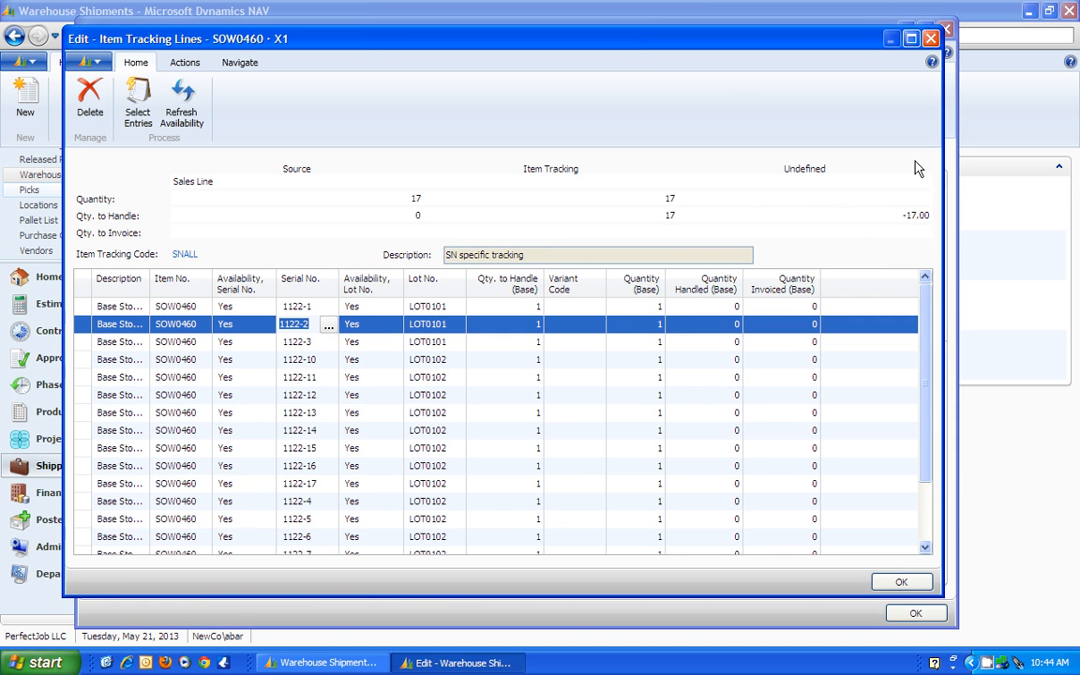
{"action": "left_click", "coordinate": [931, 39]}
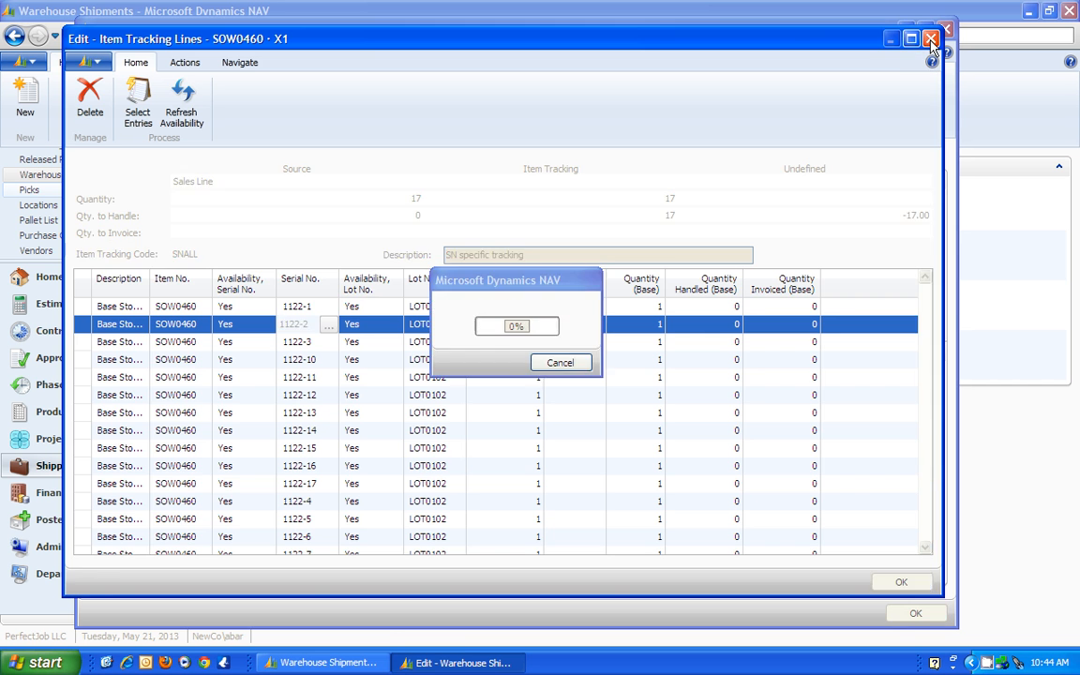
{"action": "key", "text": "Return"}
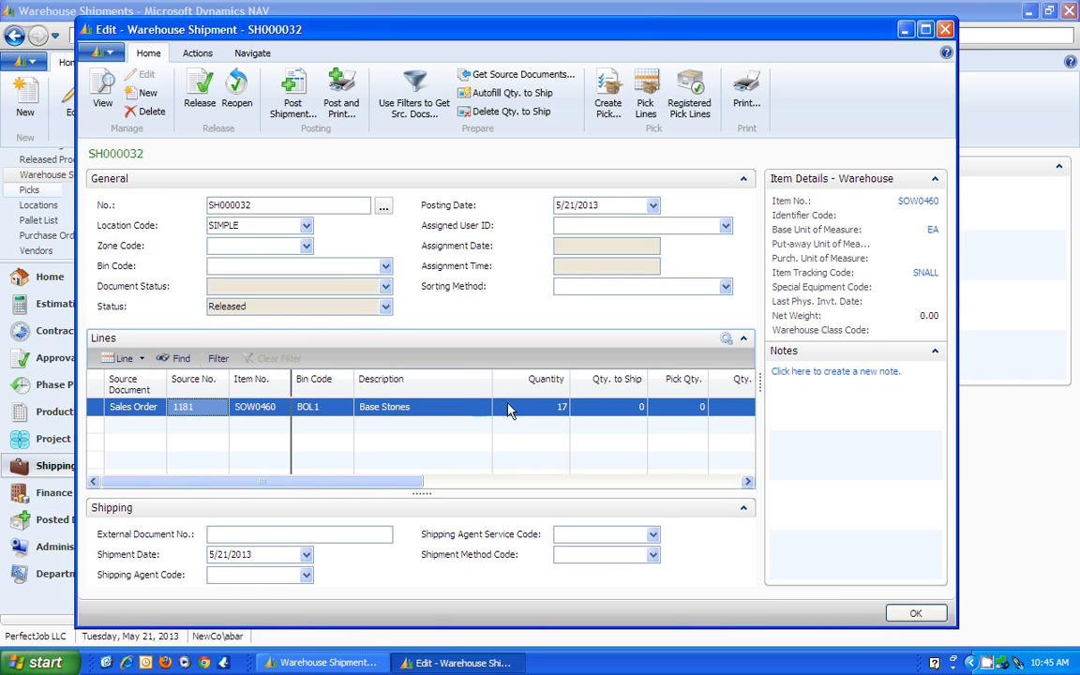
{"action": "left_click", "coordinate": [915, 614]}
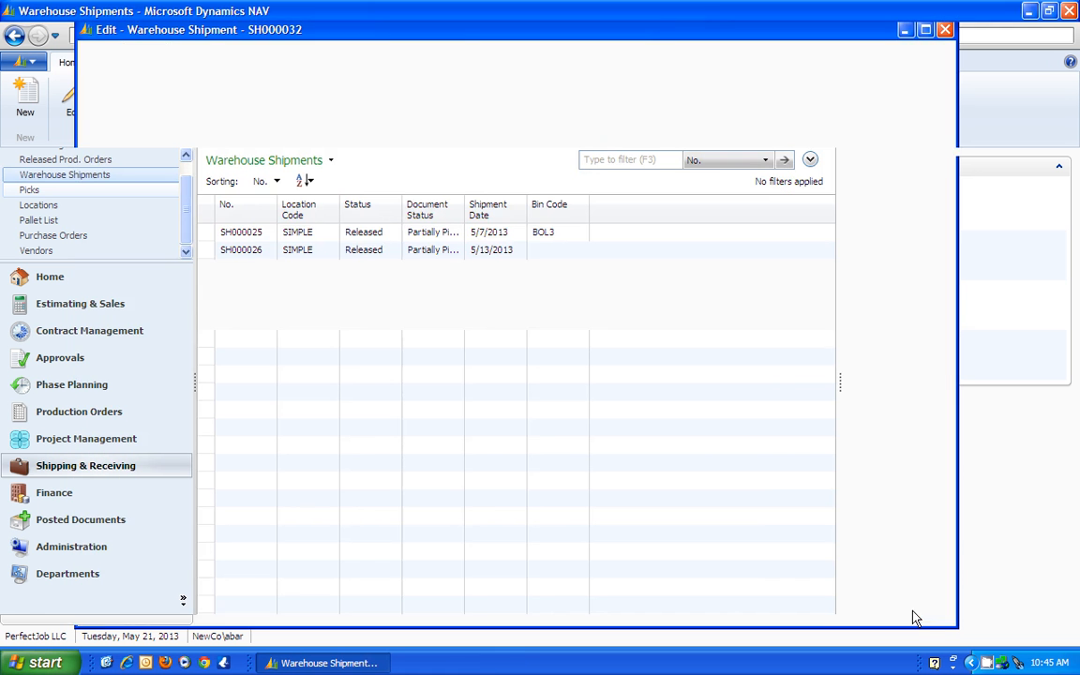